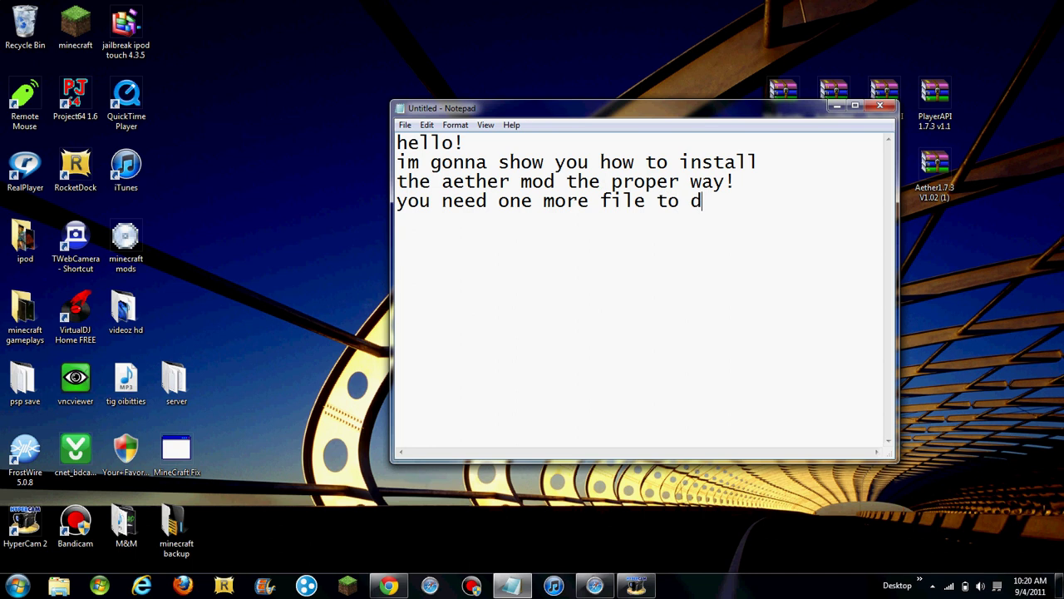
# Finish the Notepad note's last line as "you need one more file to download just watch" and minimize the window
pyautogui.write('nload j')
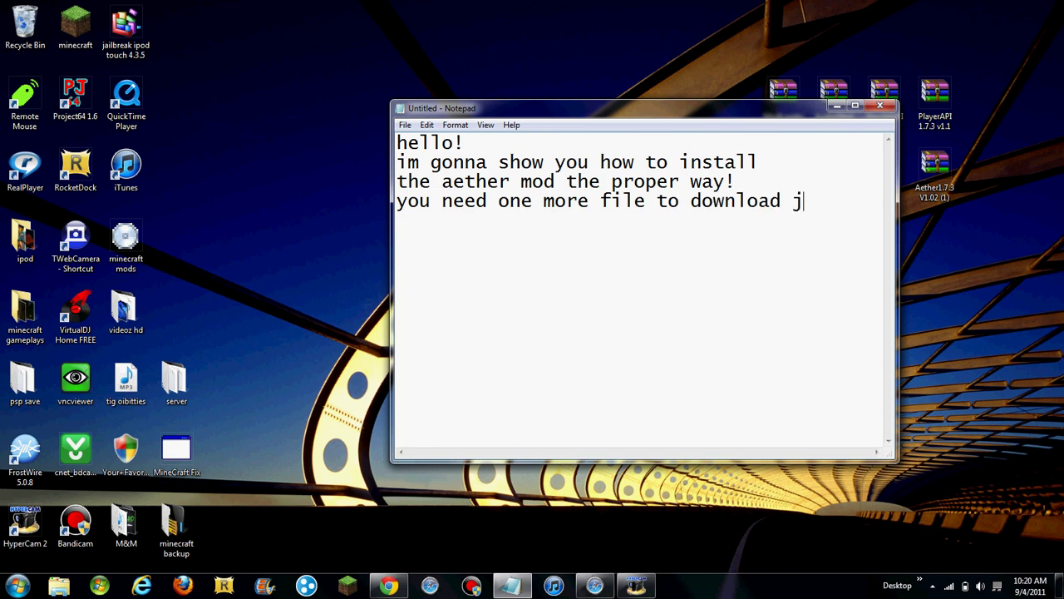
pyautogui.write('i')
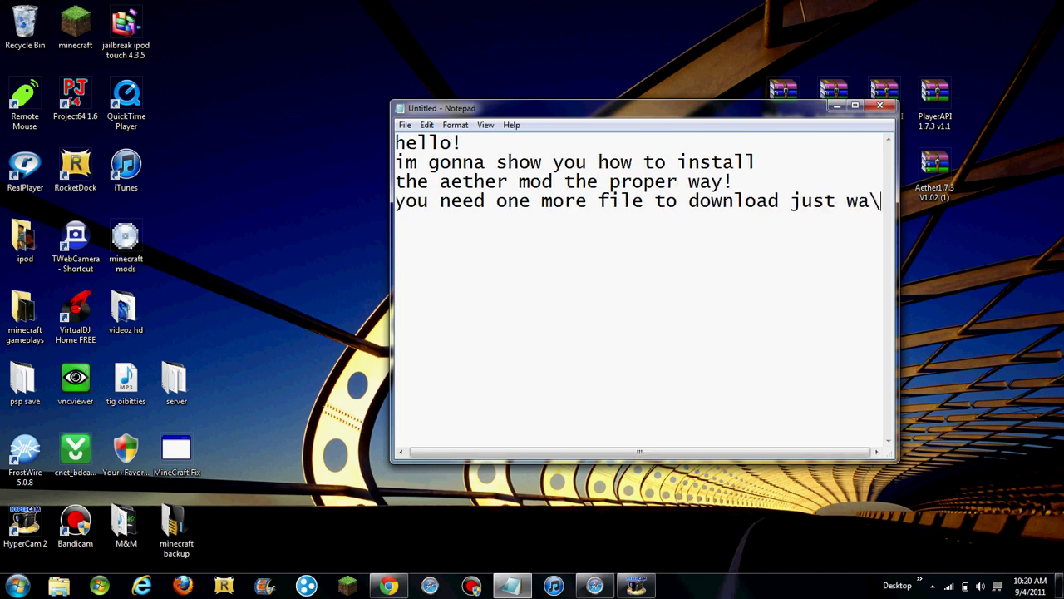
pyautogui.write('ch')
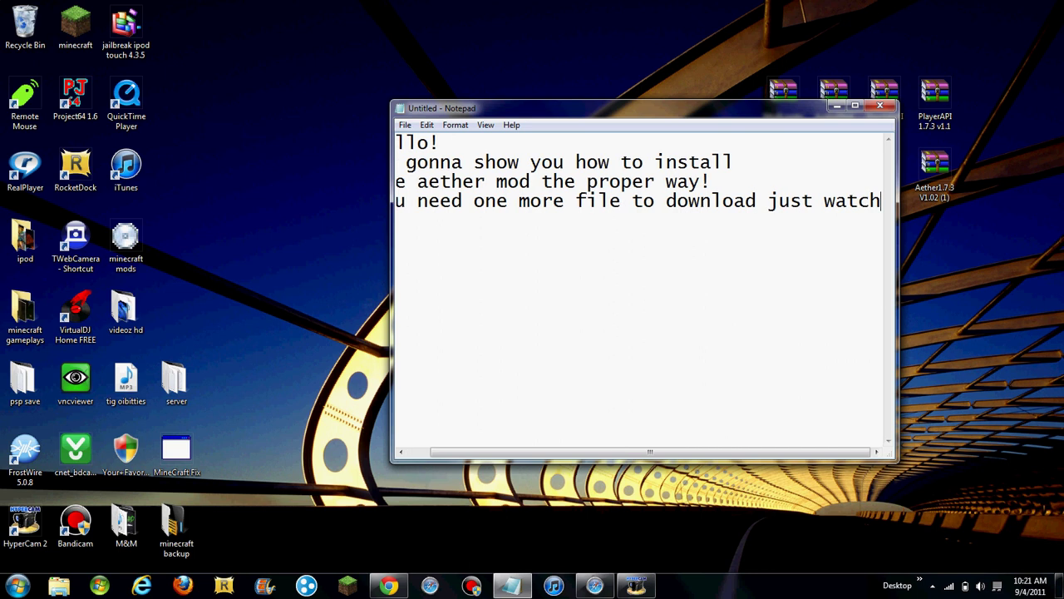
pyautogui.click(834, 111)
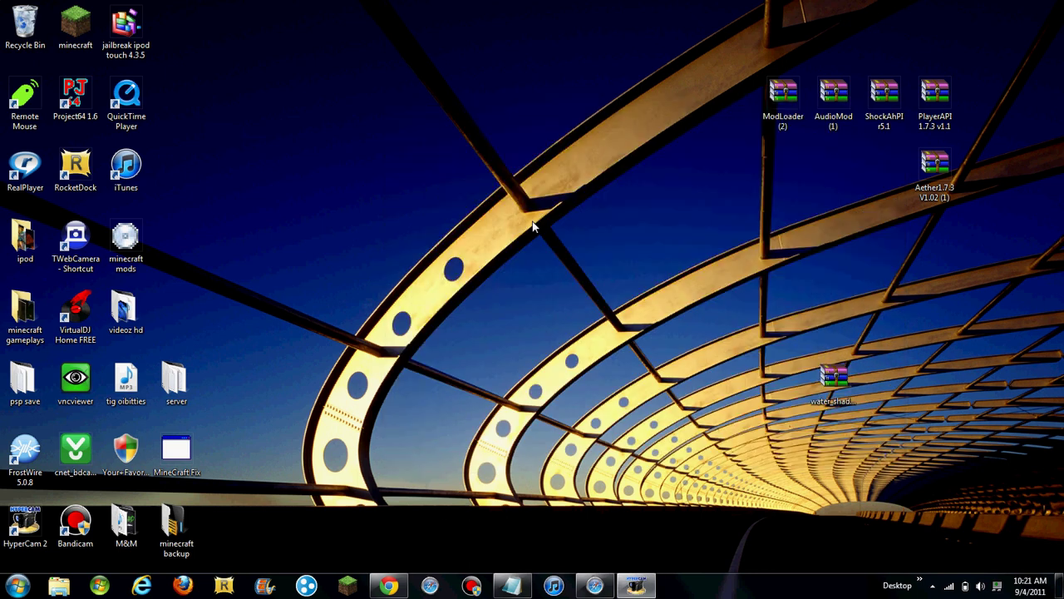
# Switch to Chrome and examine the top comments under the Aether mod installation video, highlighting the two help requests
pyautogui.click(388, 586)
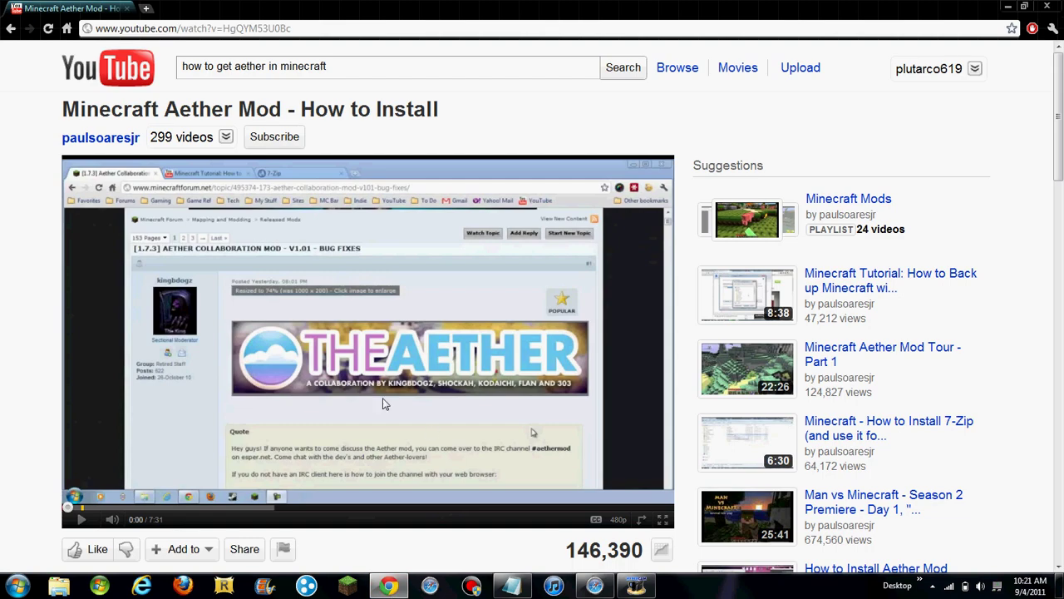
pyautogui.moveTo(81, 109); pyautogui.dragTo(7, 155)
pyautogui.scroll(-3, 13, 157)
pyautogui.scroll(-4, 13, 158)
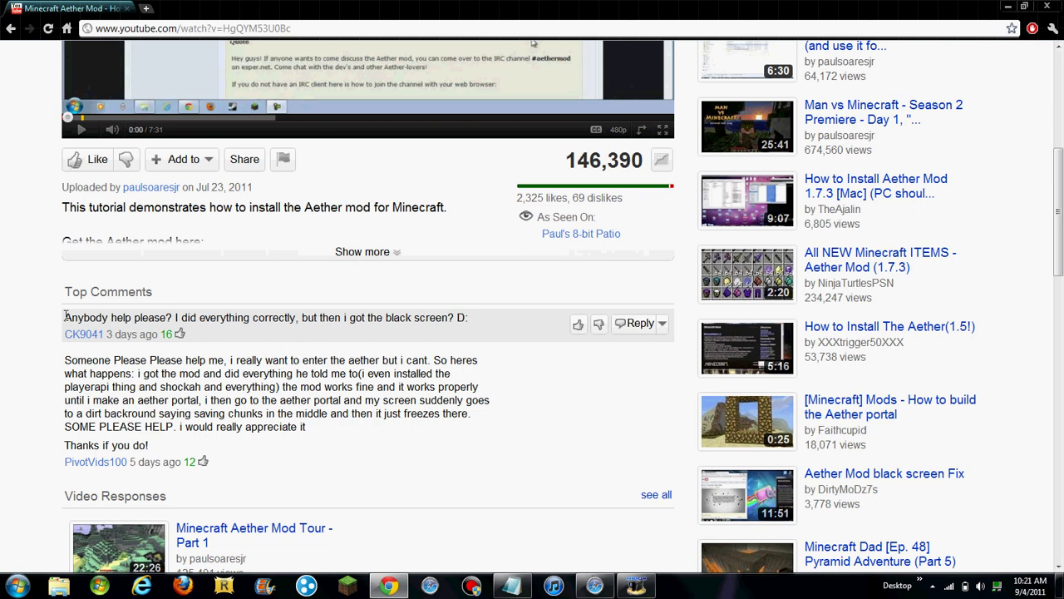
pyautogui.moveTo(66, 315); pyautogui.dragTo(504, 329)
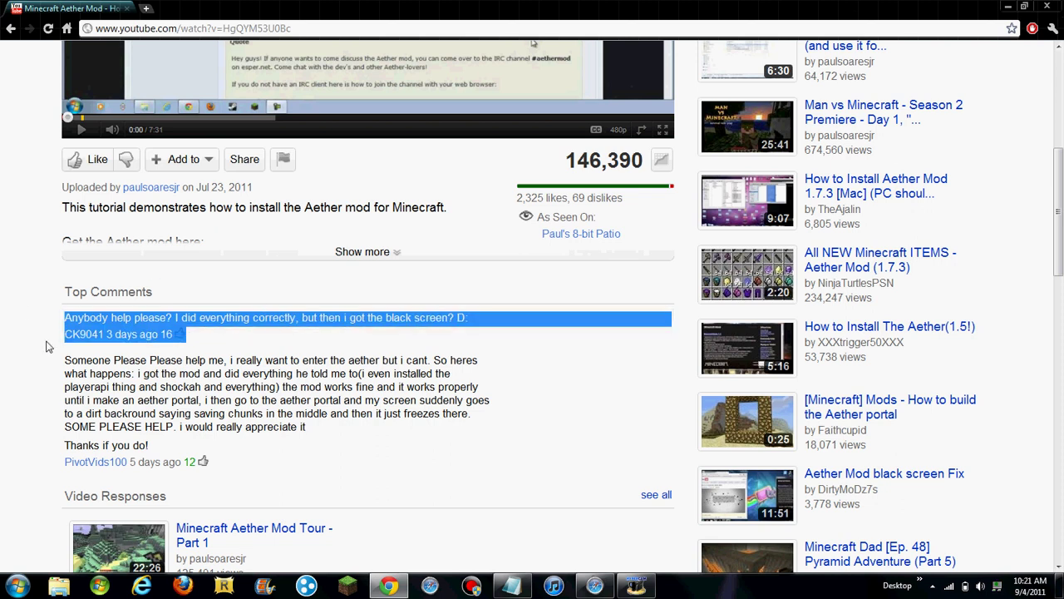
pyautogui.click(32, 375)
pyautogui.moveTo(85, 374); pyautogui.dragTo(385, 454)
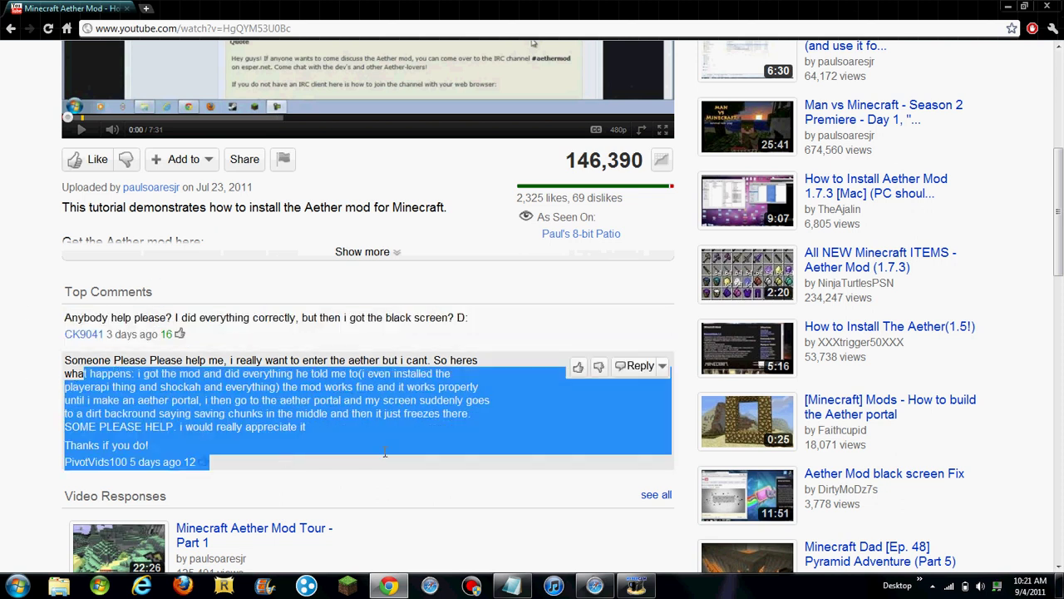
pyautogui.click(537, 532)
# Switch to Notepad, replace the whole note with "i know how to fix this", and minimize the window
pyautogui.click(511, 586)
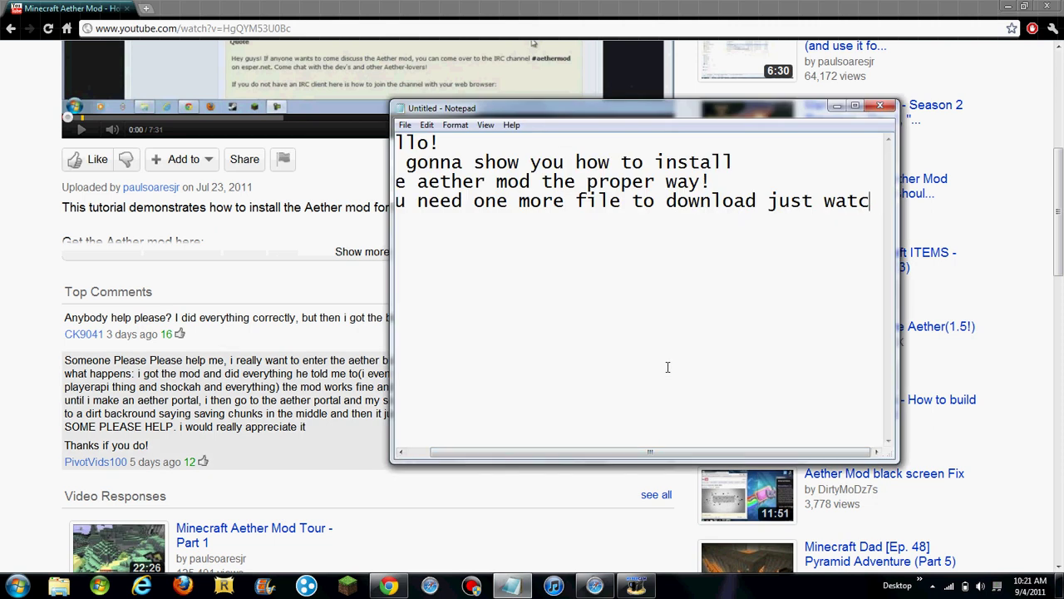
pyautogui.press('BackSpace')
pyautogui.press('BackSpace')
pyautogui.press('BackSpace')
pyautogui.press('BackSpace')
pyautogui.press('BackSpace')
pyautogui.press('BackSpace')
pyautogui.press('BackSpace')
pyautogui.press('BackSpace')
pyautogui.press('BackSpace')
pyautogui.press('BackSpace')
pyautogui.press('BackSpace')
pyautogui.press('BackSpace')
pyautogui.press('BackSpace')
pyautogui.press('BackSpace')
pyautogui.press('BackSpace')
pyautogui.press('BackSpace')
pyautogui.press('BackSpace')
pyautogui.press('BackSpace')
pyautogui.press('BackSpace')
pyautogui.press('BackSpace')
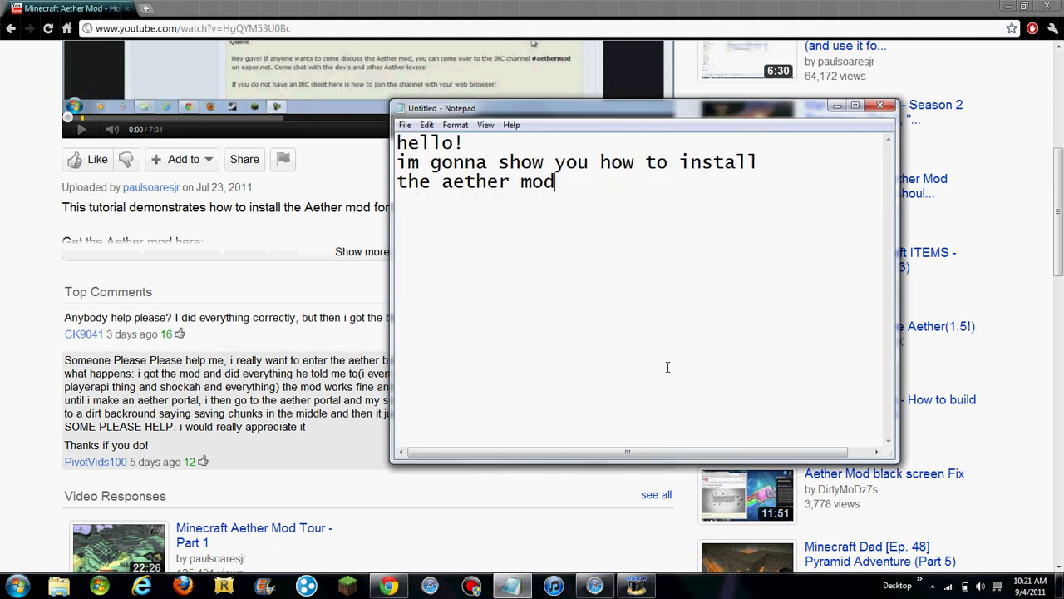
pyautogui.press('BackSpace')
pyautogui.press('BackSpace')
pyautogui.press('BackSpace')
pyautogui.press('BackSpace')
pyautogui.press('BackSpace')
pyautogui.press('BackSpace')
pyautogui.press('BackSpace')
pyautogui.press('BackSpace')
pyautogui.press('BackSpace')
pyautogui.press('BackSpace')
pyautogui.press('BackSpace')
pyautogui.press('BackSpace')
pyautogui.press('BackSpace')
pyautogui.press('BackSpace')
pyautogui.press('BackSpace')
pyautogui.press('BackSpace')
pyautogui.press('BackSpace')
pyautogui.press('BackSpace')
pyautogui.press('BackSpace')
pyautogui.press('BackSpace')
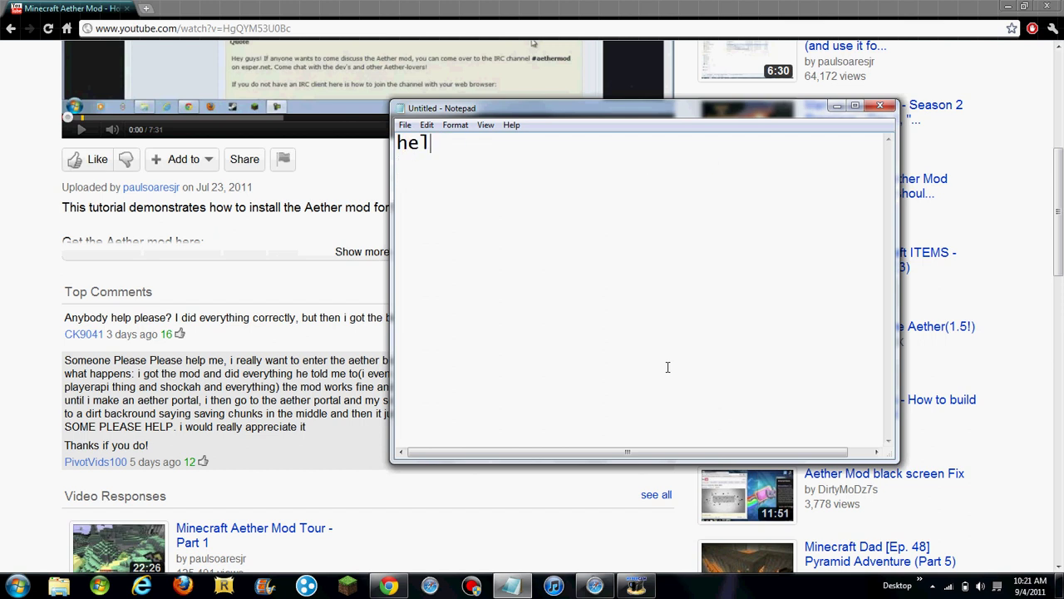
pyautogui.press('BackSpace')
pyautogui.write('i ')
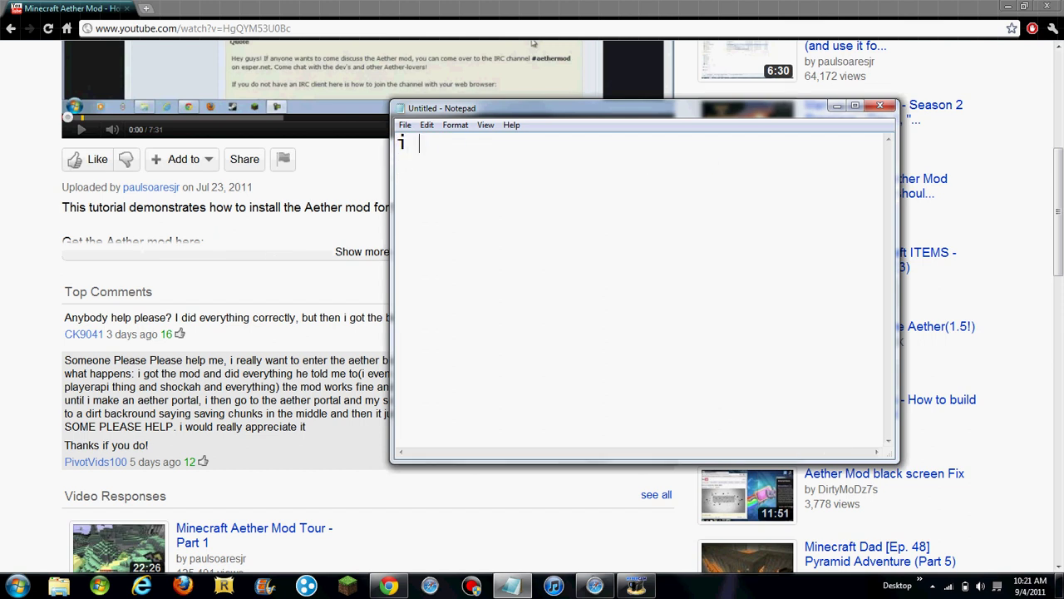
pyautogui.write('know how to')
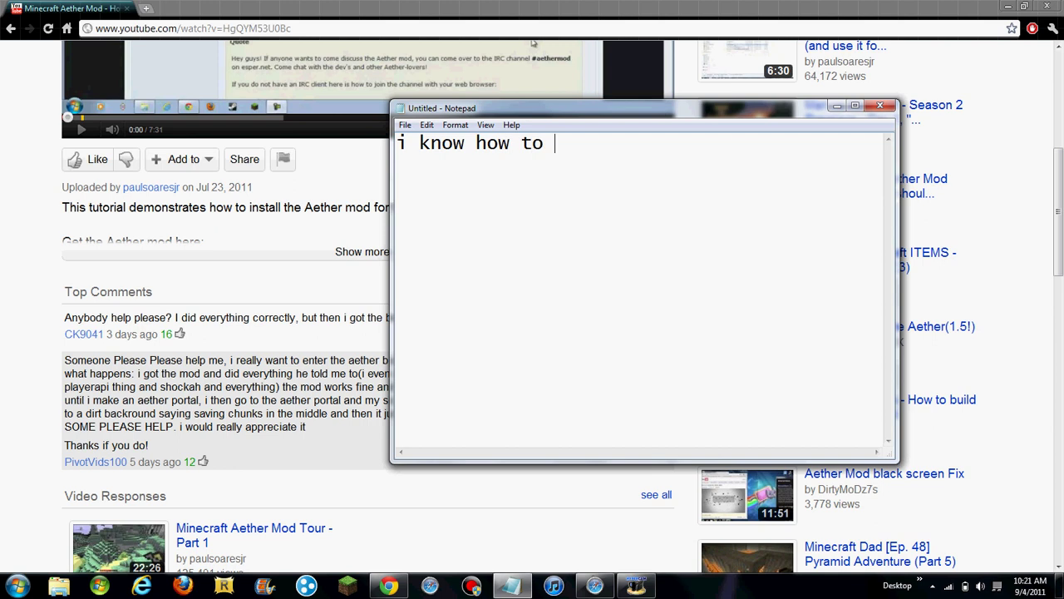
pyautogui.write(' fix this')
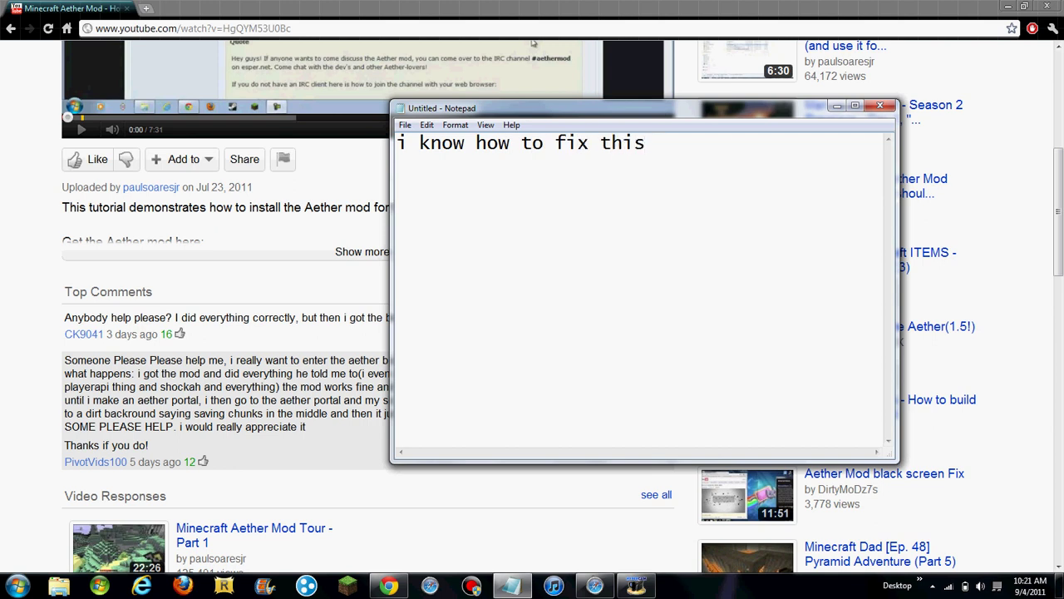
pyautogui.click(836, 105)
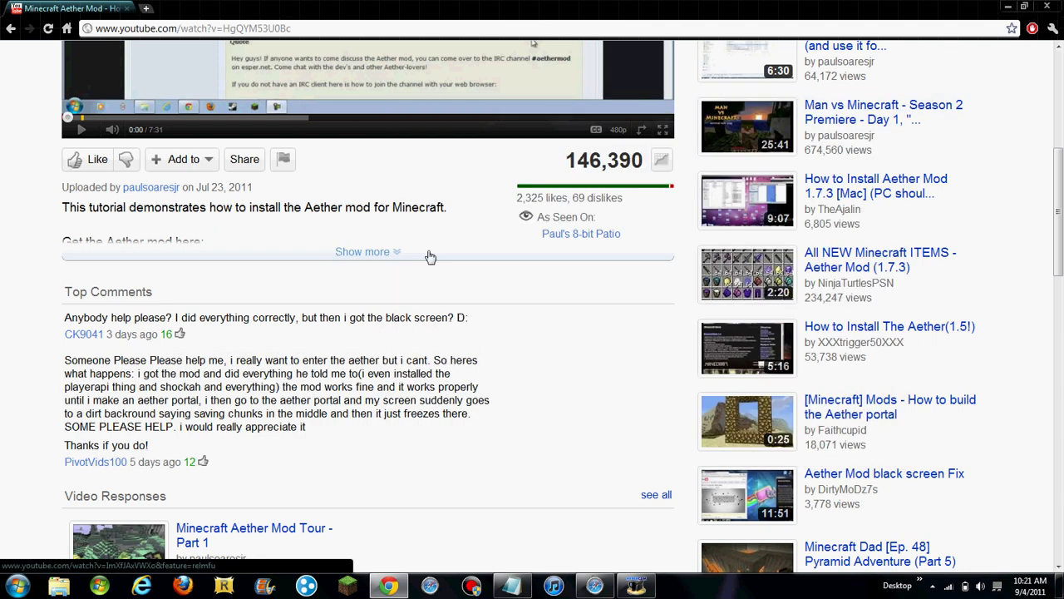
# Expand the video description, open its Aether mod link, and find the download links in the forum post
pyautogui.click(419, 252)
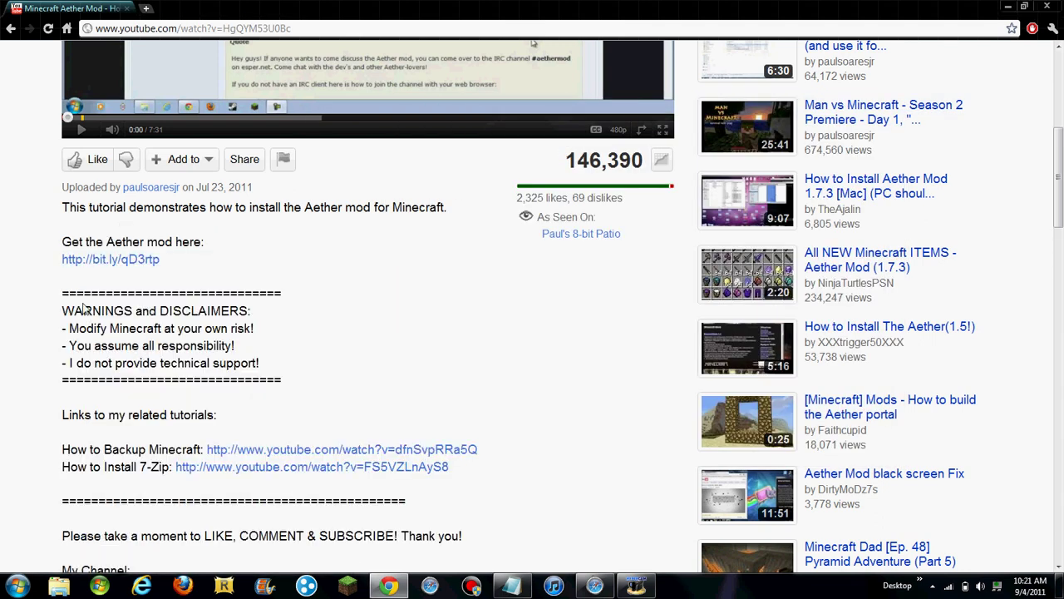
pyautogui.click(109, 259)
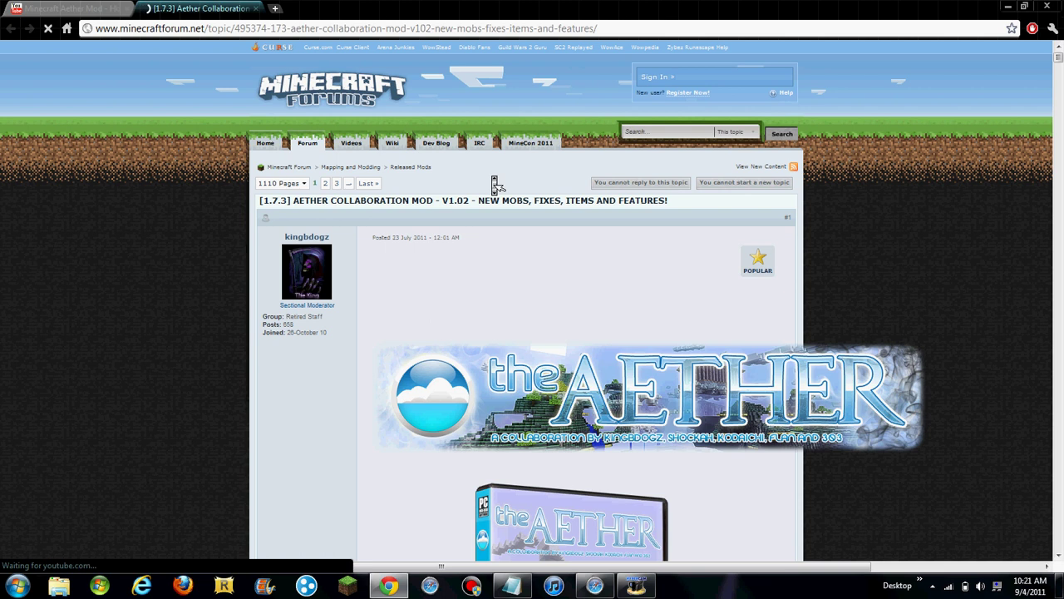
pyautogui.scroll(-3, 499, 178)
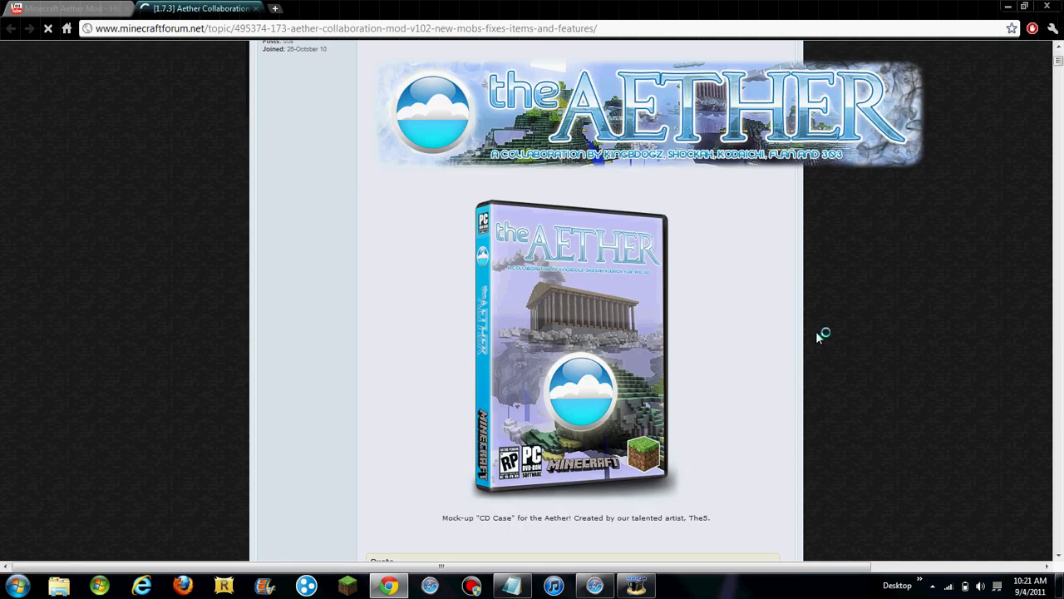
pyautogui.scroll(-6, 821, 337)
pyautogui.scroll(-15, 820, 341)
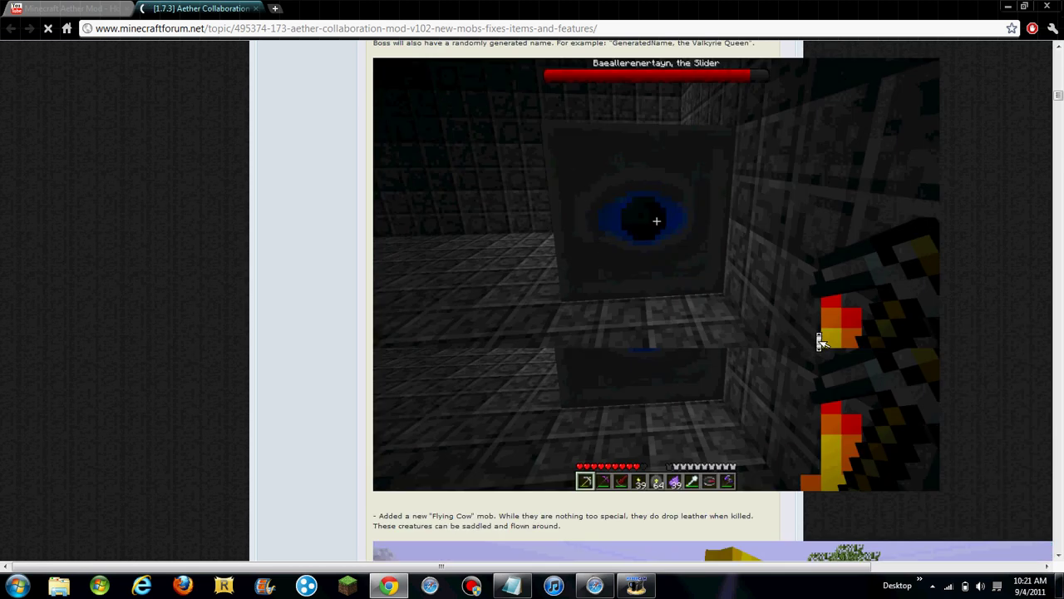
pyautogui.scroll(-15, 820, 341)
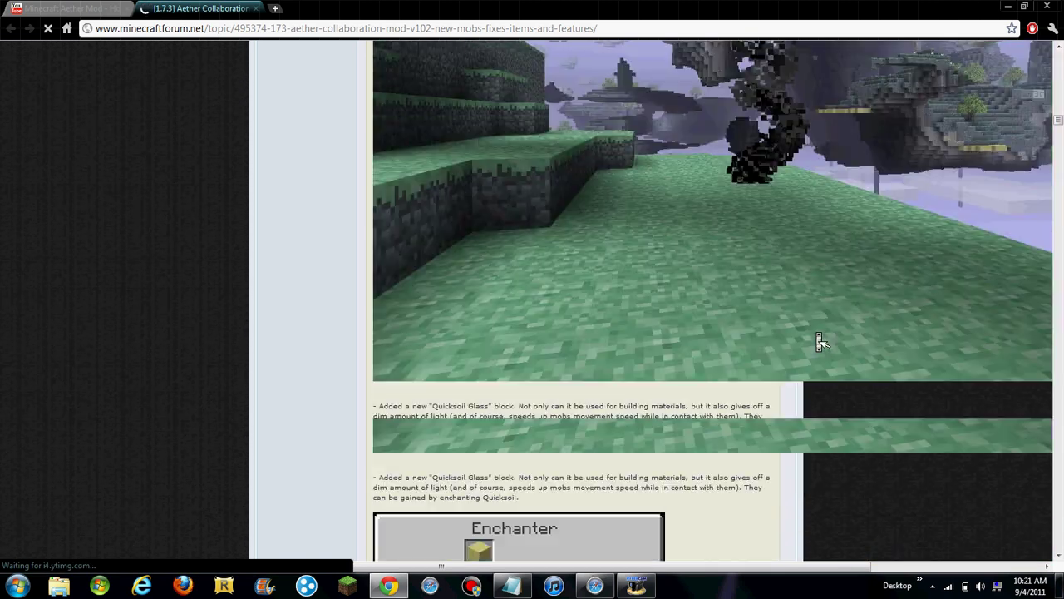
pyautogui.scroll(-15, 821, 341)
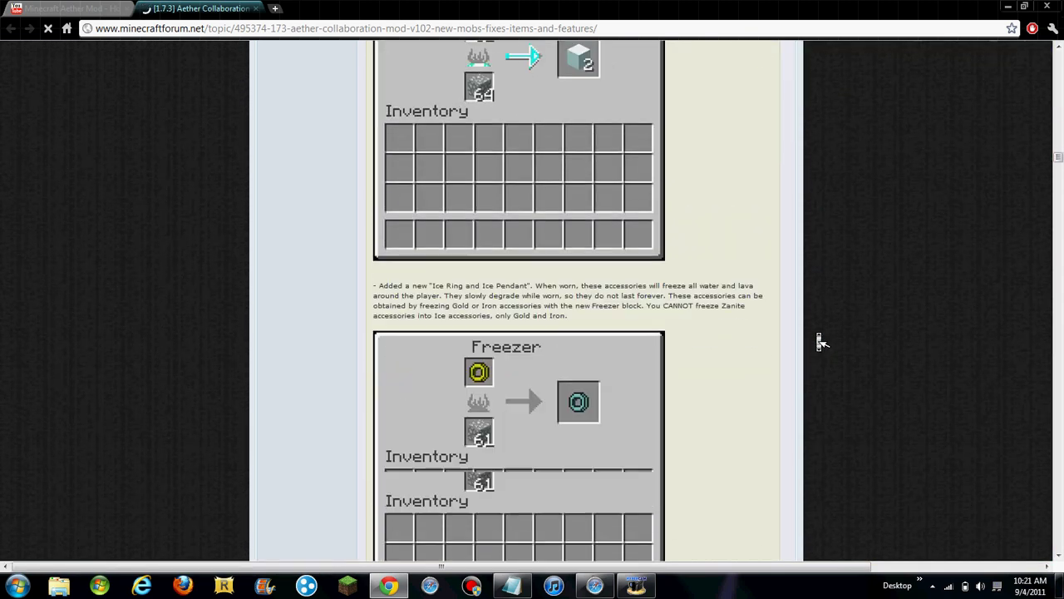
pyautogui.scroll(-15, 820, 341)
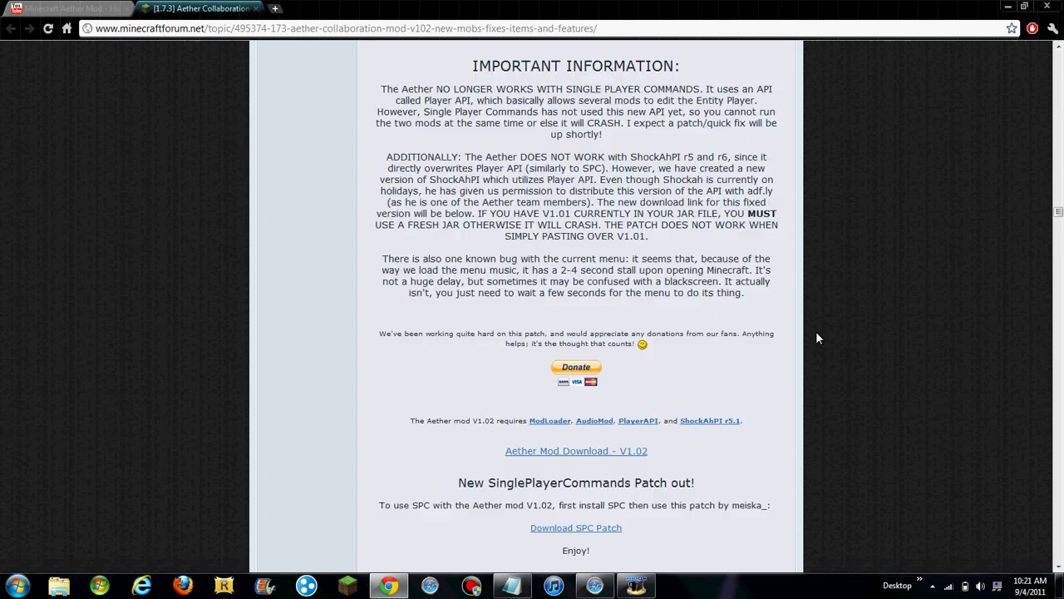
pyautogui.scroll(-3, 820, 341)
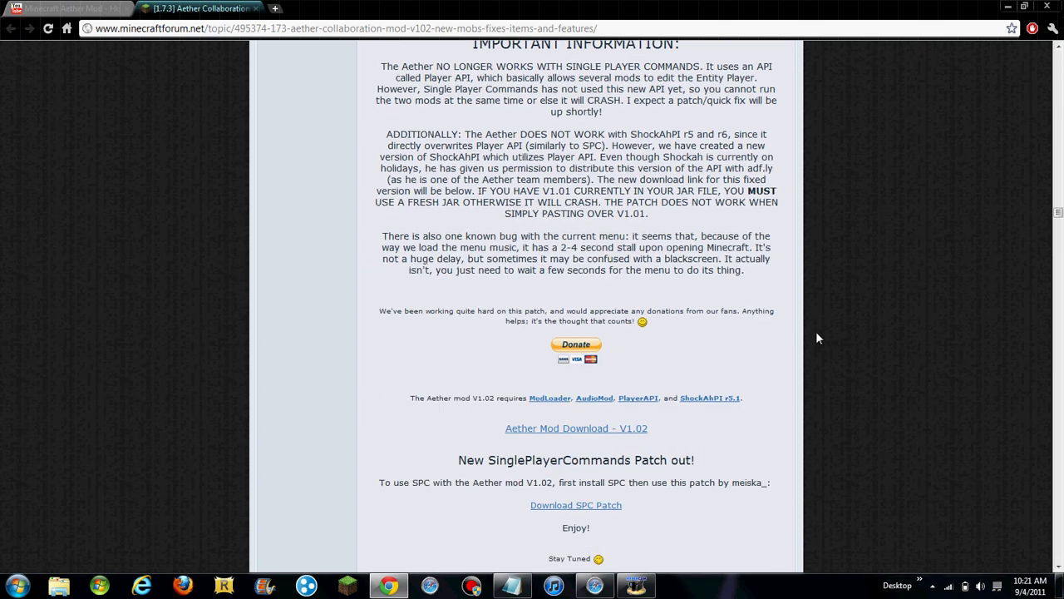
# Replace the Notepad note with "you need to download one more file" and "download all of these which is 5" on two lines, then minimize the window
pyautogui.click(511, 586)
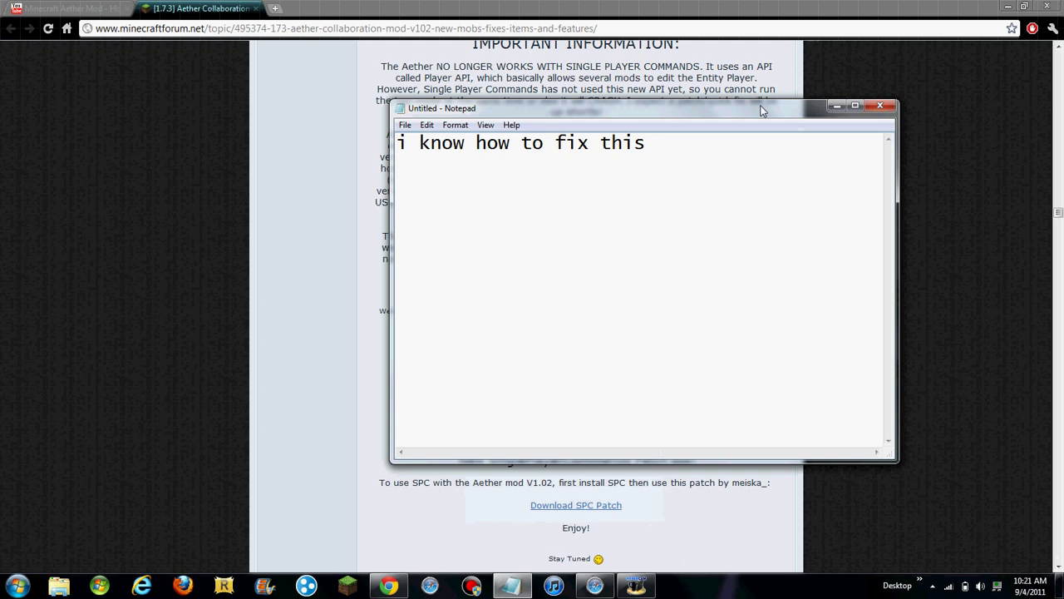
pyautogui.moveTo(762, 105); pyautogui.dragTo(952, 92)
pyautogui.press('BackSpace')
pyautogui.press('BackSpace')
pyautogui.press('BackSpace')
pyautogui.press('BackSpace')
pyautogui.press('BackSpace')
pyautogui.press('BackSpace')
pyautogui.press('BackSpace')
pyautogui.press('BackSpace')
pyautogui.press('BackSpace')
pyautogui.press('BackSpace')
pyautogui.press('BackSpace')
pyautogui.press('BackSpace')
pyautogui.press('BackSpace')
pyautogui.press('BackSpace')
pyautogui.press('BackSpace')
pyautogui.press('BackSpace')
pyautogui.press('BackSpace')
pyautogui.press('BackSpace')
pyautogui.press('BackSpace')
pyautogui.press('BackSpace')
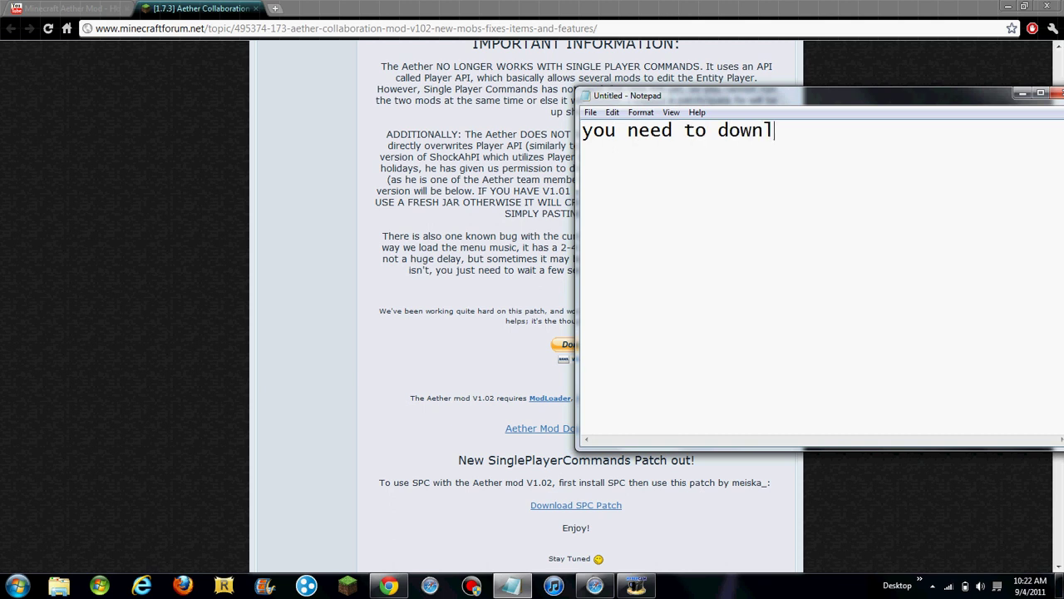
pyautogui.write('mor')
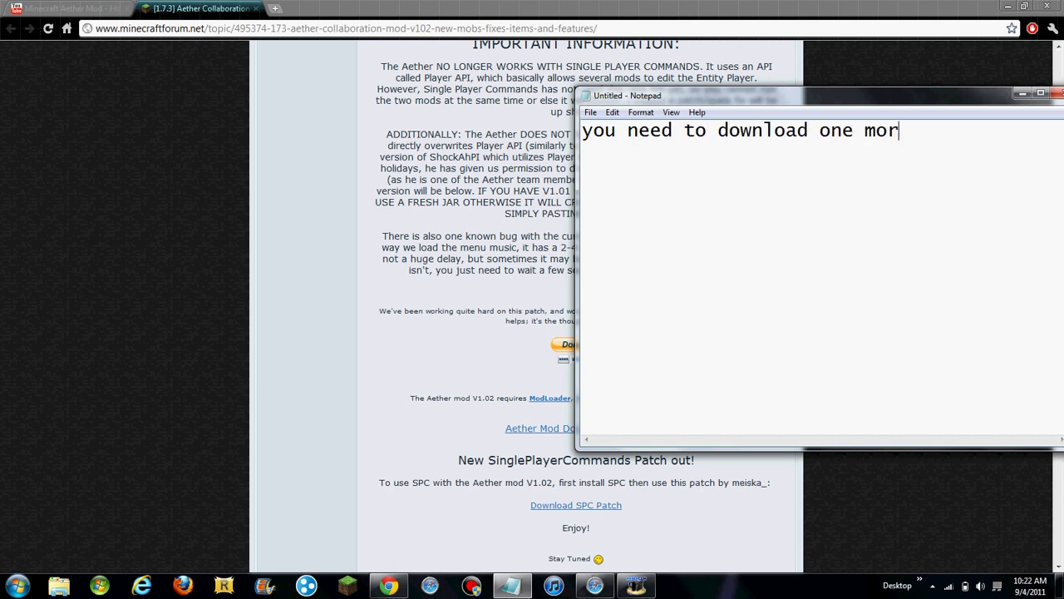
pyautogui.write('e file ')
pyautogui.write('download ')
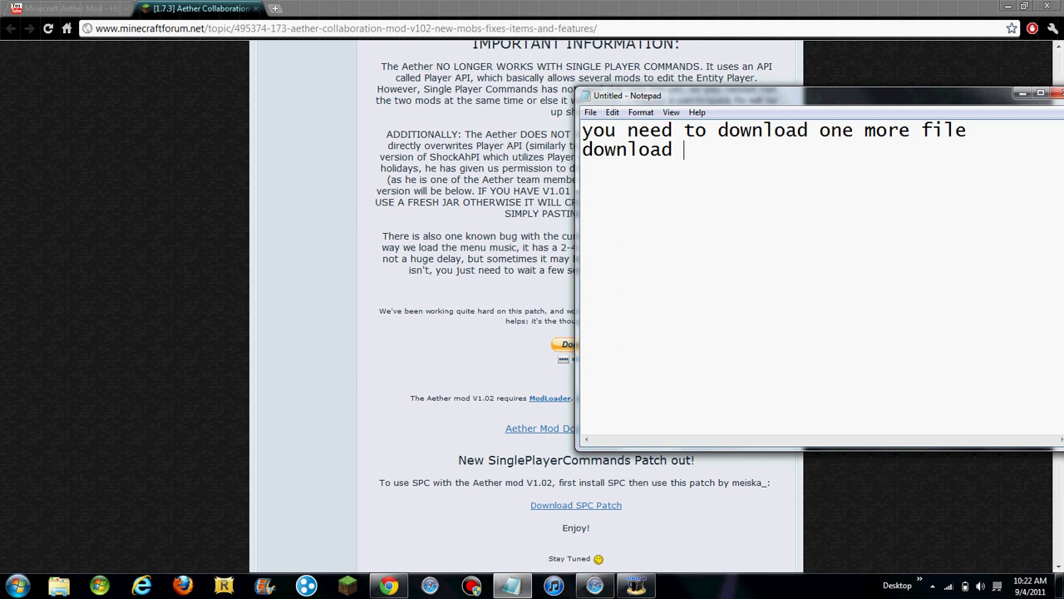
pyautogui.write('all of these')
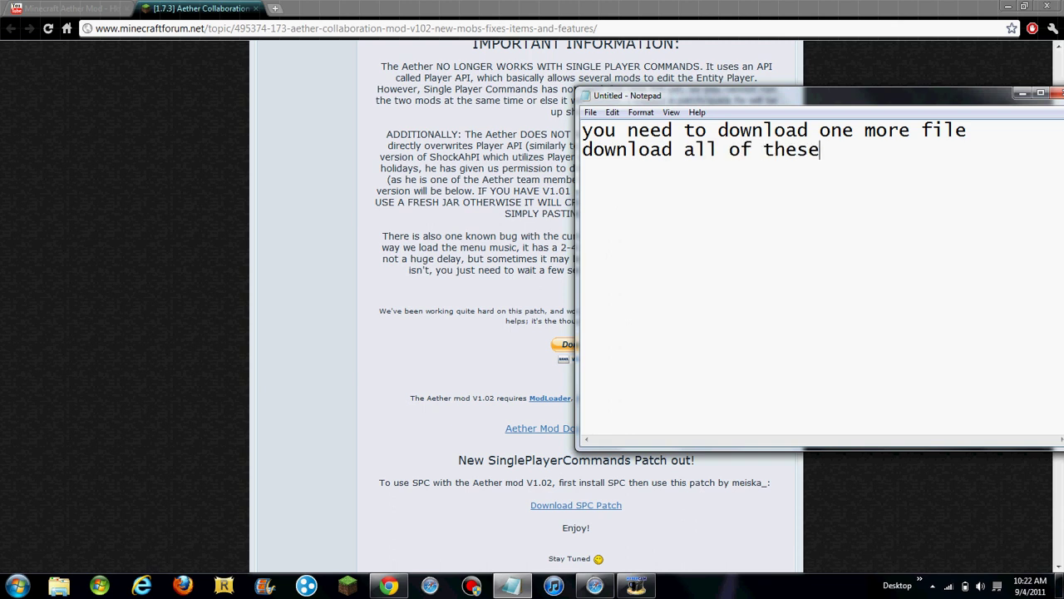
pyautogui.write(' which is 5')
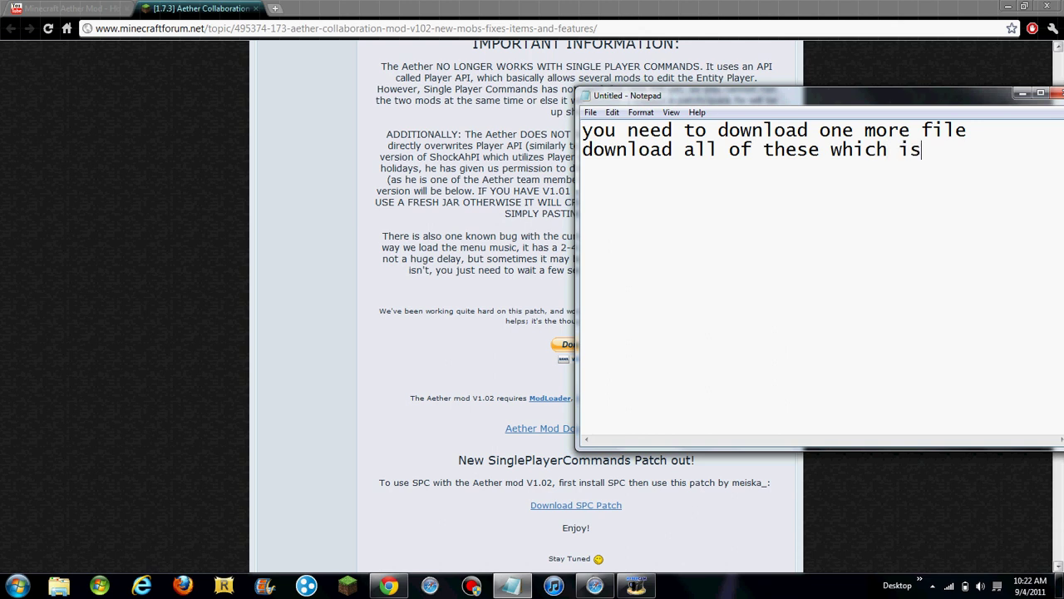
pyautogui.click(1022, 93)
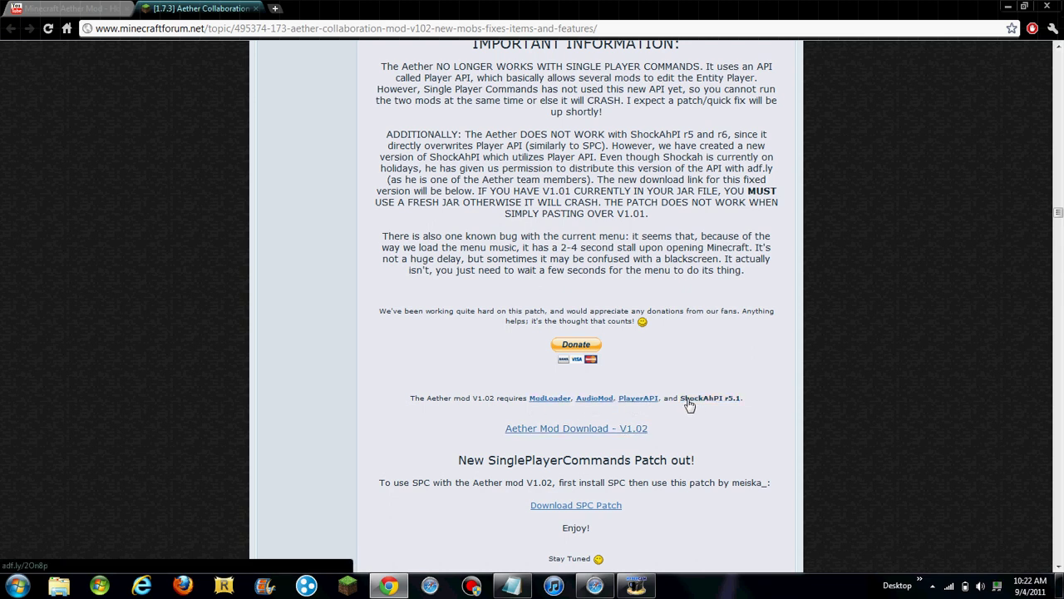
# Highlight the required mods line and the Aether Mod Download - V1.02 link, then minimize the browser
pyautogui.moveTo(409, 399); pyautogui.dragTo(650, 439)
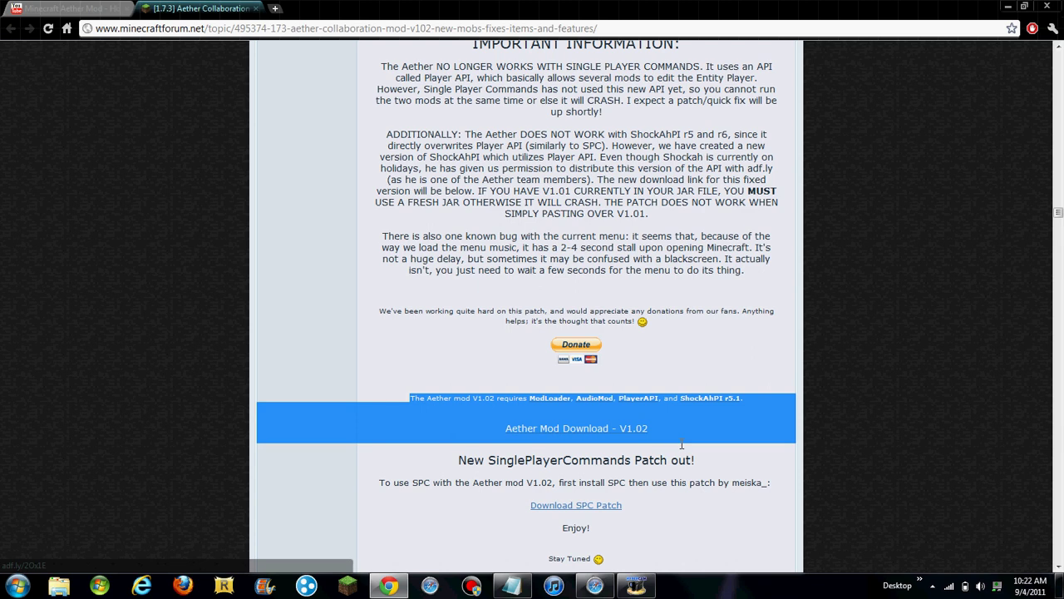
pyautogui.click(514, 364)
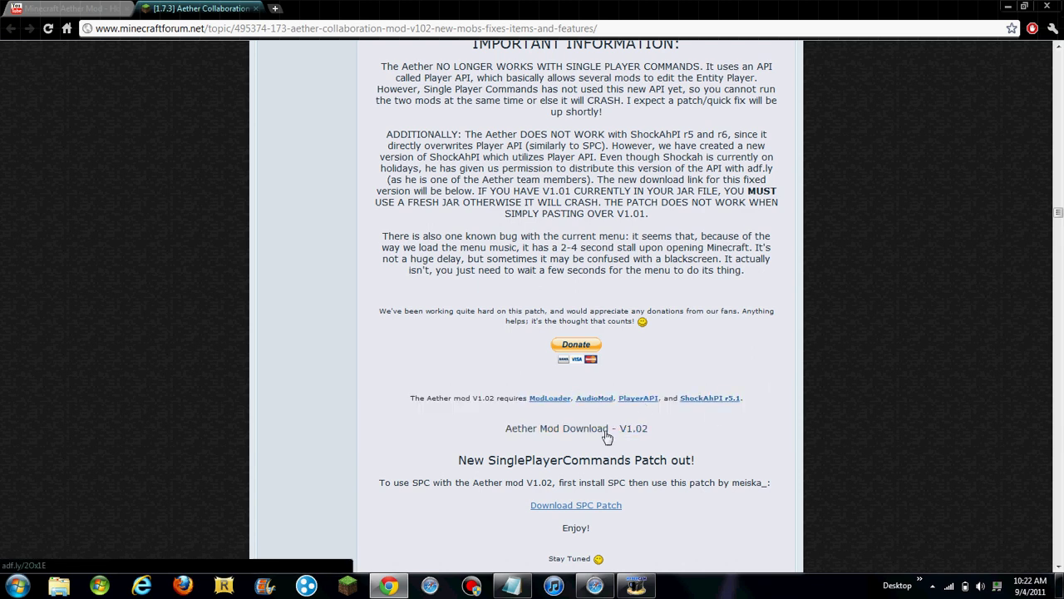
pyautogui.click(1008, 7)
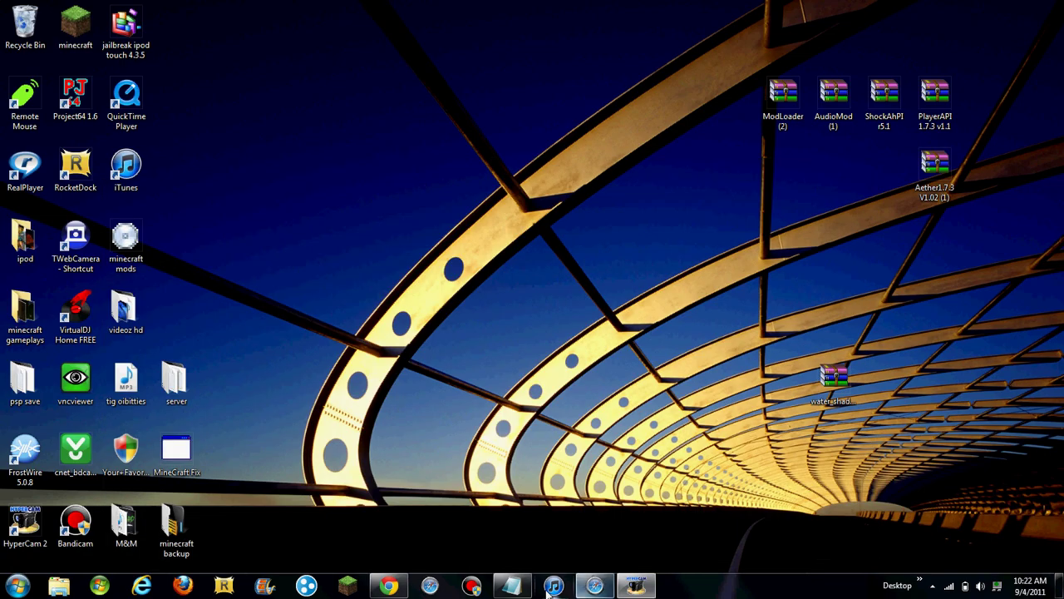
# Restore Notepad, reposition it clear of the mod archives on the desktop, and erase the whole note
pyautogui.click(511, 586)
pyautogui.moveTo(867, 102); pyautogui.dragTo(394, 141)
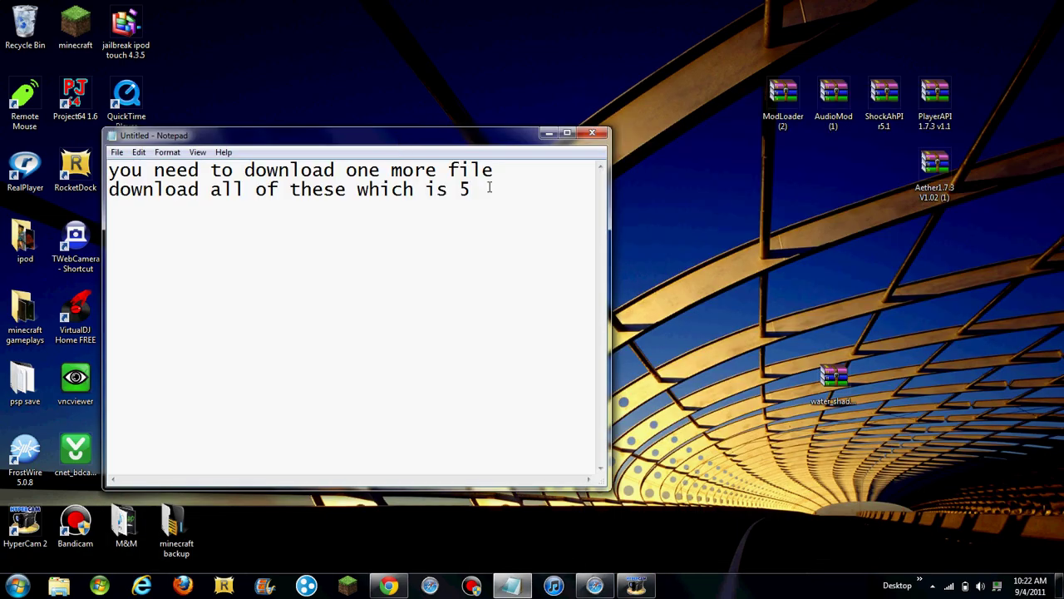
pyautogui.hotkey('ctrl', 'a')
pyautogui.press('BackSpace')
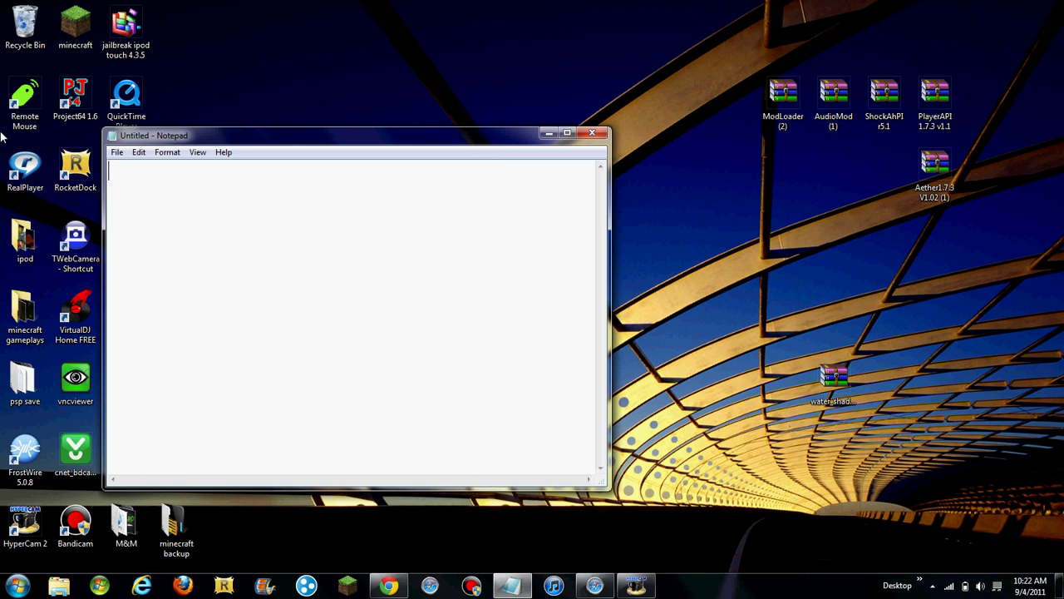
# Write "and then install all follow me" in the empty Notepad note, then minimize the window
pyautogui.write('and then install a')
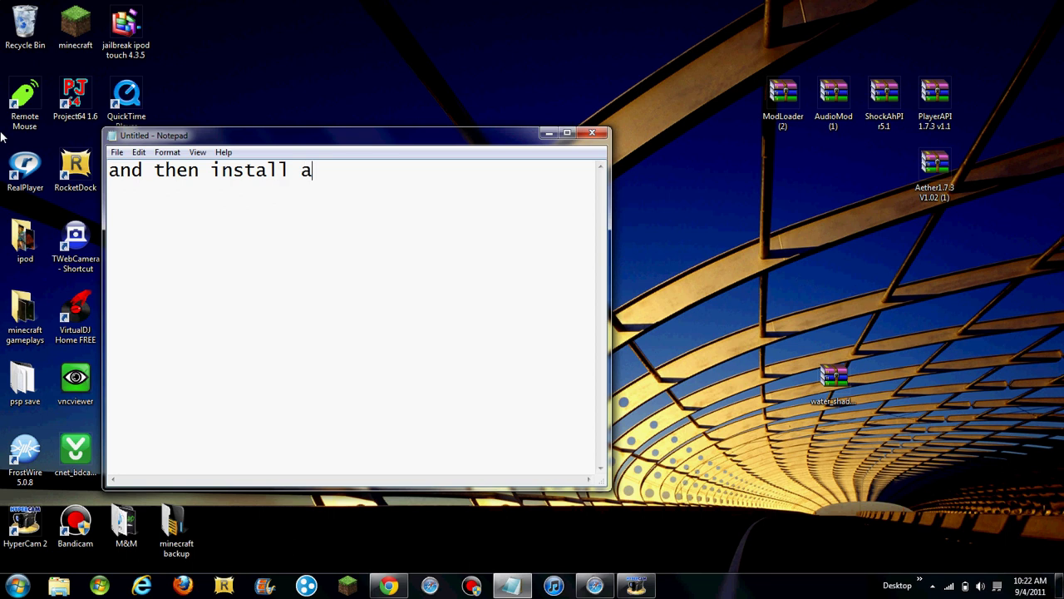
pyautogui.write('ll follow me')
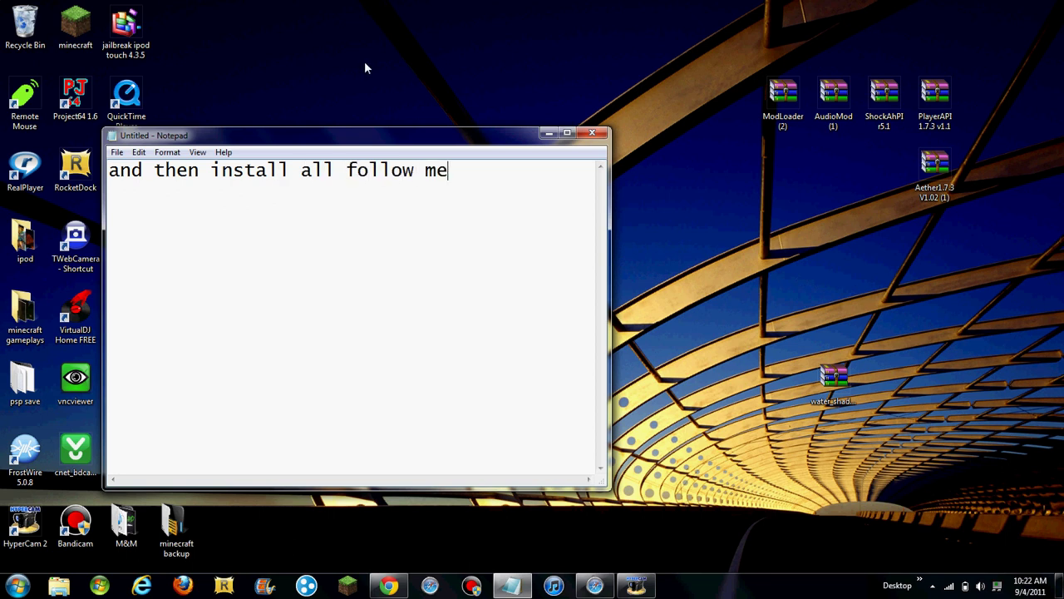
pyautogui.click(550, 133)
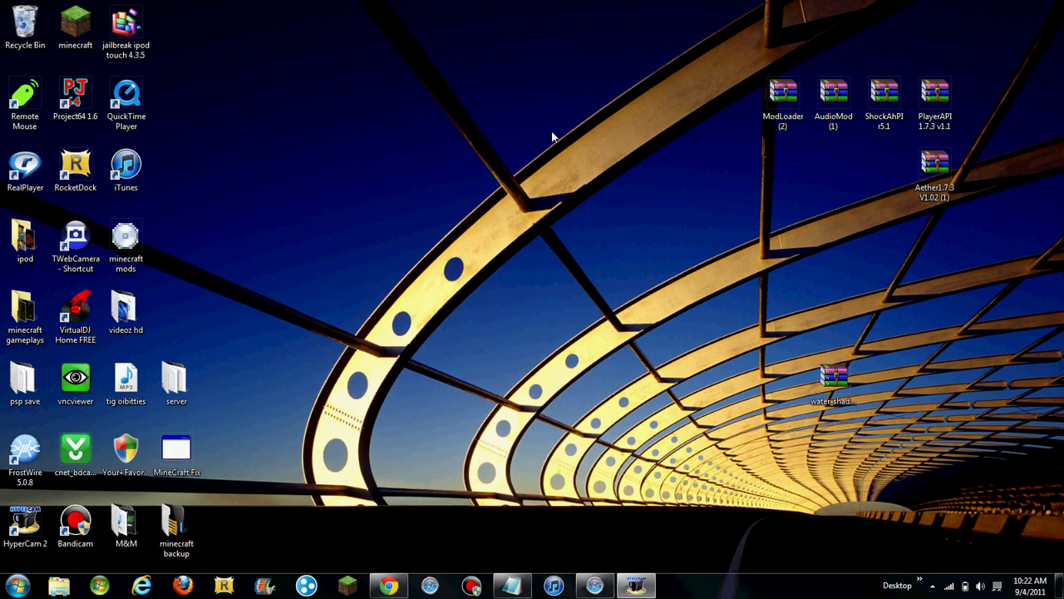
# Go to the %appdata% folder through the Run dialog and open the bin folder inside .minecraft
pyautogui.press('super+r')
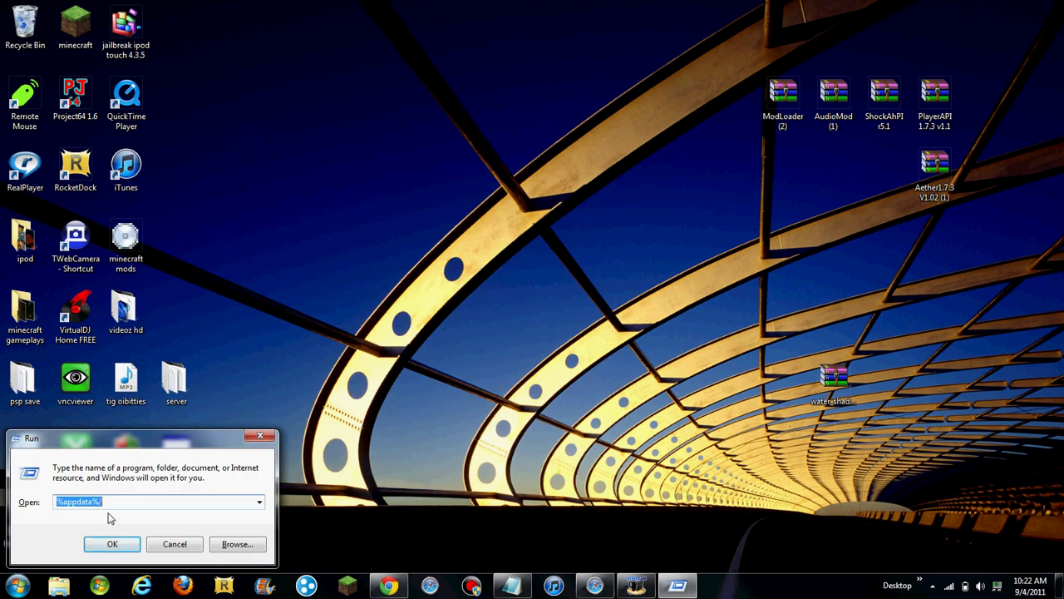
pyautogui.click(115, 542)
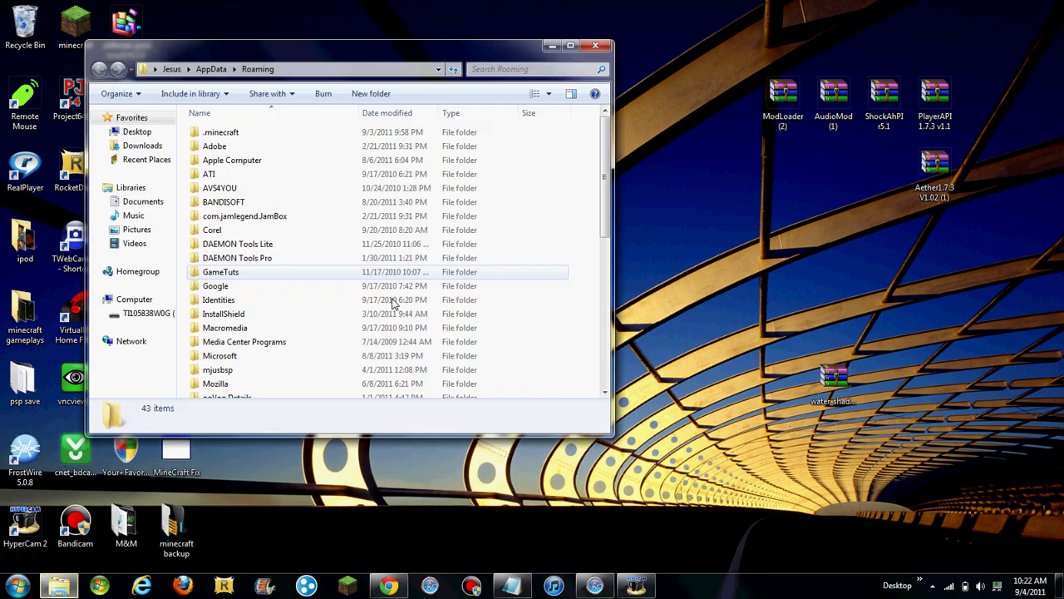
pyautogui.doubleClick(405, 133)
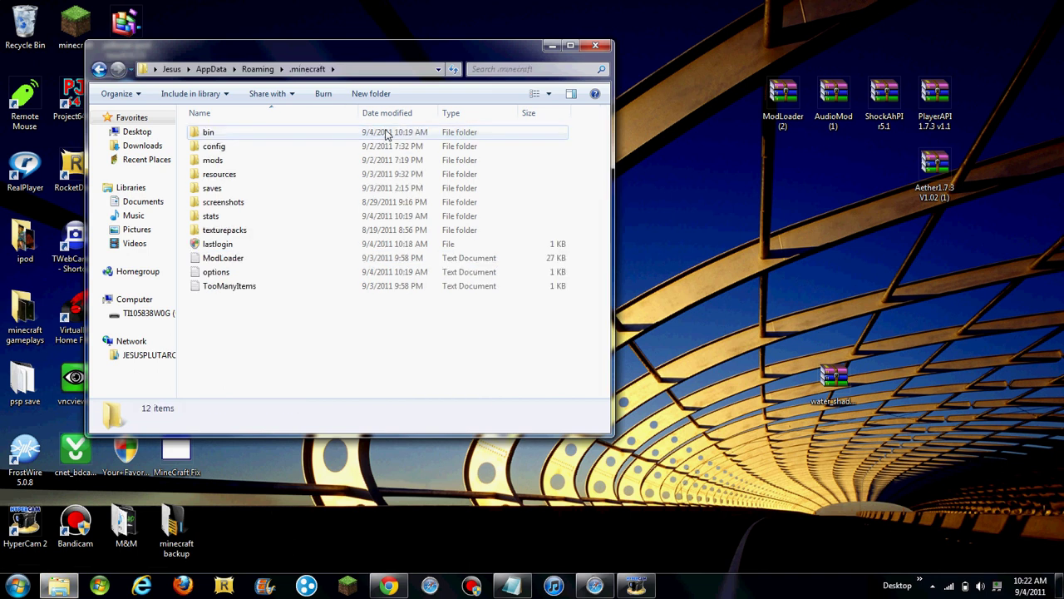
pyautogui.doubleClick(404, 133)
# Open the minecraft jar file with WinRAR and reposition its window clear of the mod archives on the desktop
pyautogui.click(304, 197)
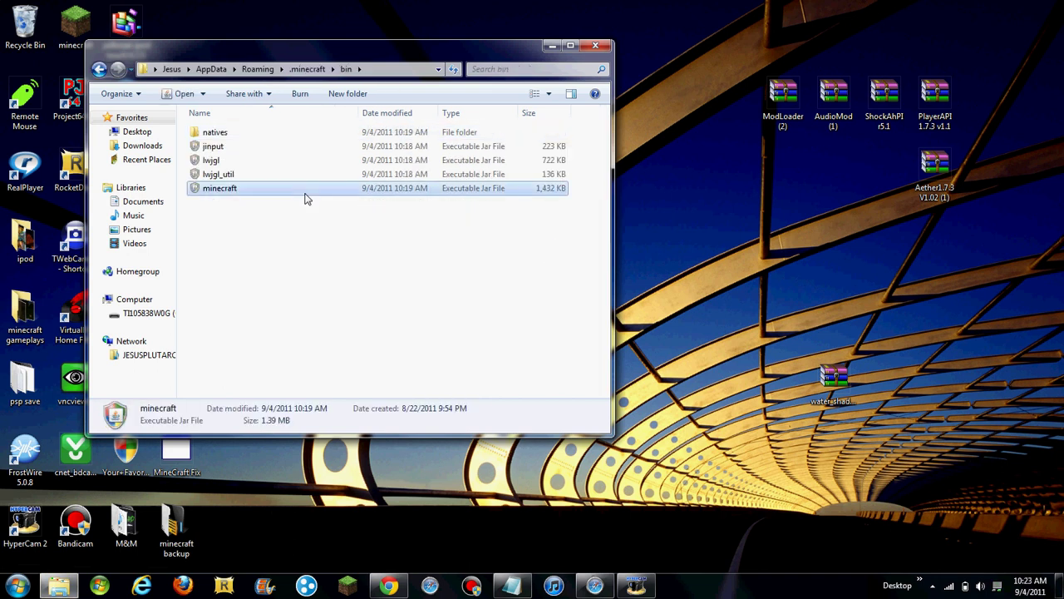
pyautogui.rightClick(304, 197)
pyautogui.moveTo(408, 223)
pyautogui.click(499, 231)
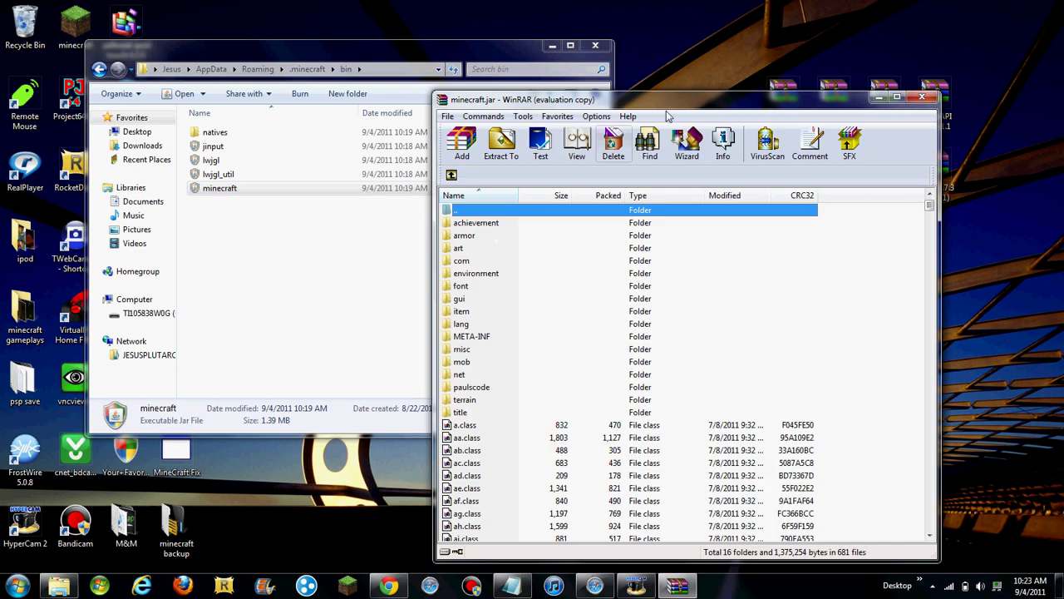
pyautogui.moveTo(666, 111); pyautogui.dragTo(348, 49)
pyautogui.click(445, 275)
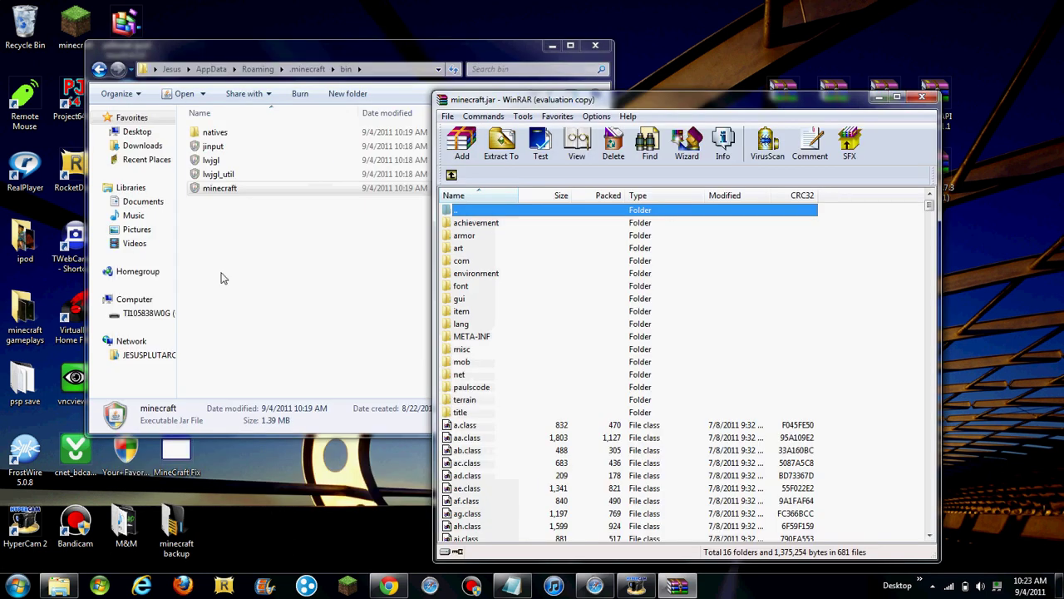
pyautogui.moveTo(679, 109); pyautogui.dragTo(271, 51)
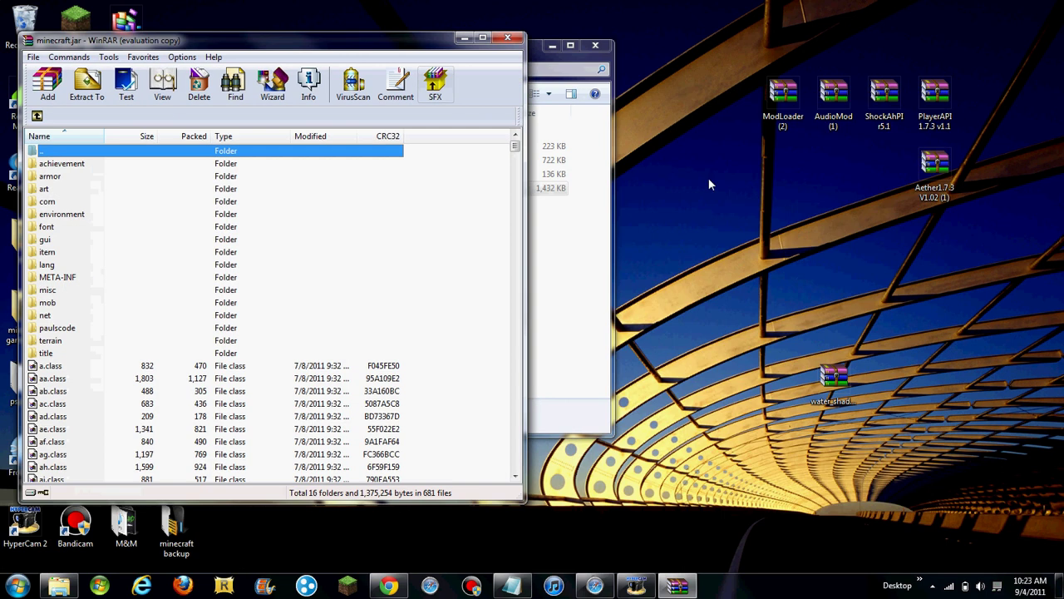
# Add all files from the ModLoader (2) archive to minecraft.jar, then close that archive and set its icon aside on the desktop
pyautogui.doubleClick(786, 90)
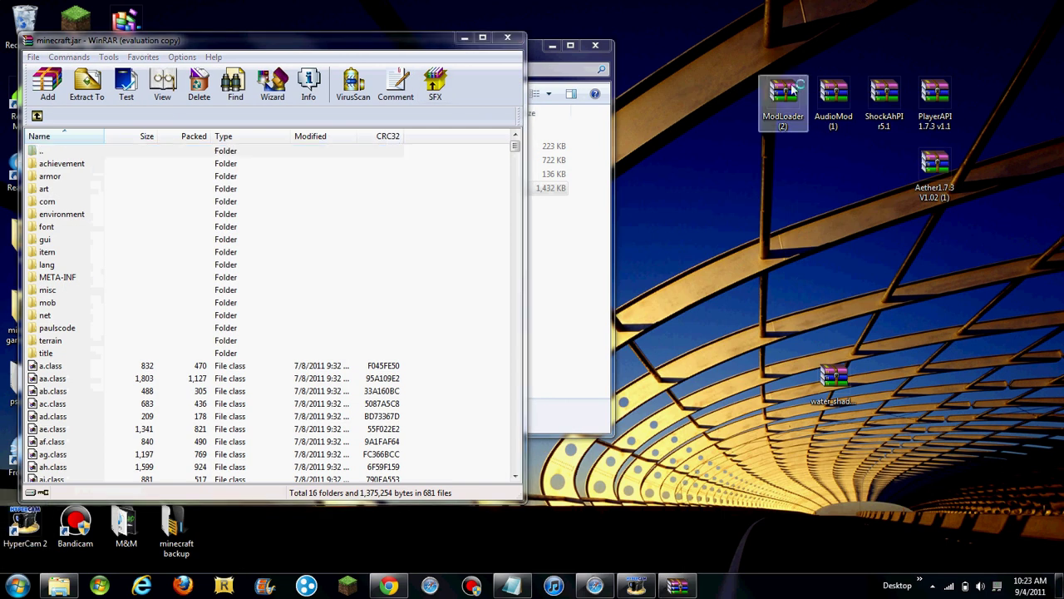
pyautogui.moveTo(519, 150); pyautogui.dragTo(917, 49)
pyautogui.click(487, 371)
pyautogui.click(642, 380)
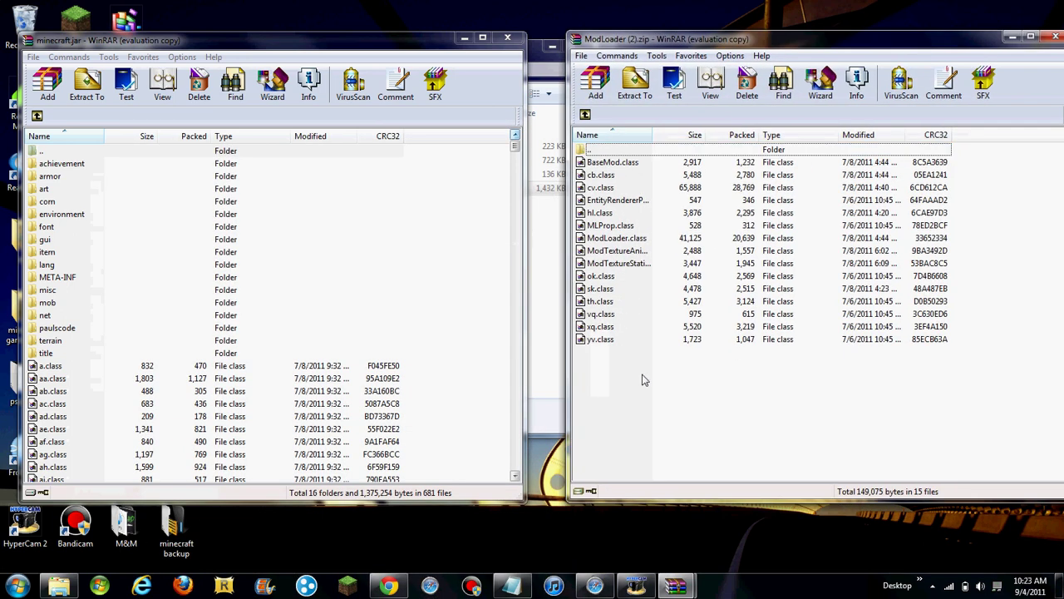
pyautogui.moveTo(586, 369); pyautogui.dragTo(482, 278)
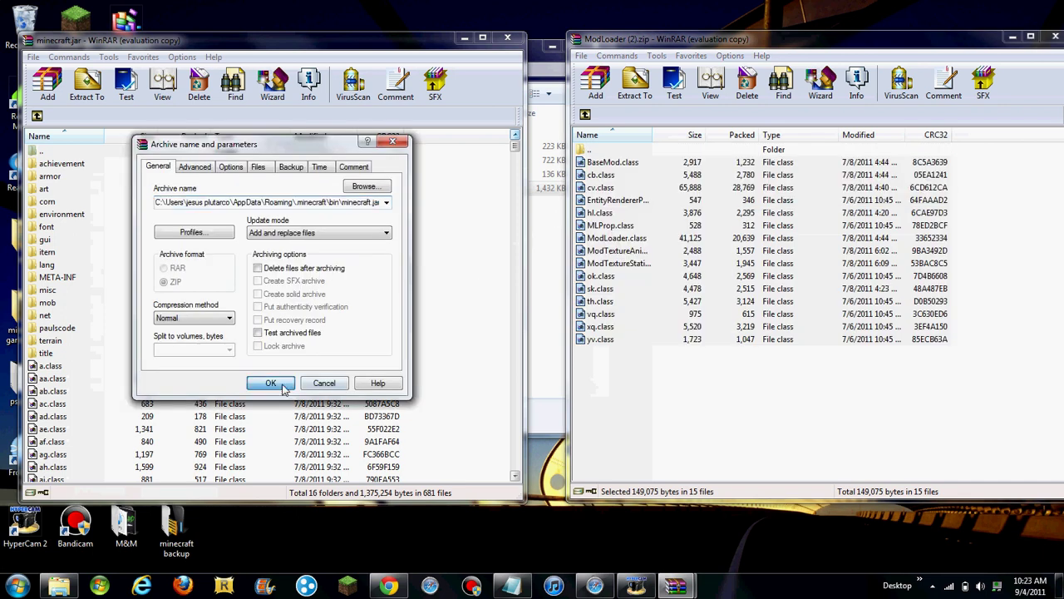
pyautogui.click(280, 380)
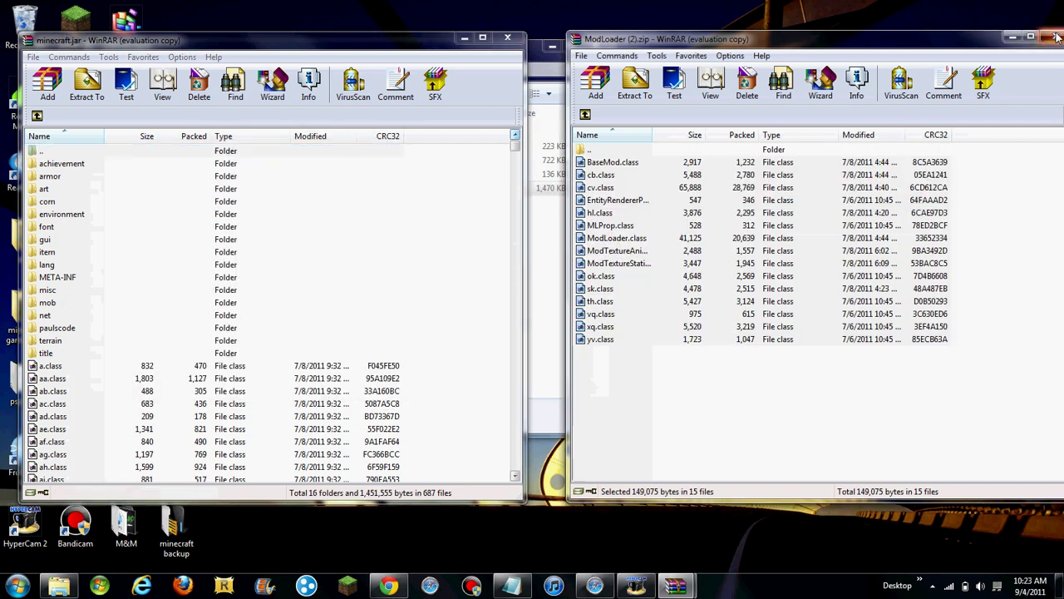
pyautogui.click(1055, 37)
pyautogui.click(678, 106)
# Add the ibxm and paulscode folders and yo.class from AudioMod (1) to minecraft.jar, then close the archive and place its icon beside ModLoader
pyautogui.moveTo(832, 98); pyautogui.dragTo(782, 112)
pyautogui.doubleClick(781, 106)
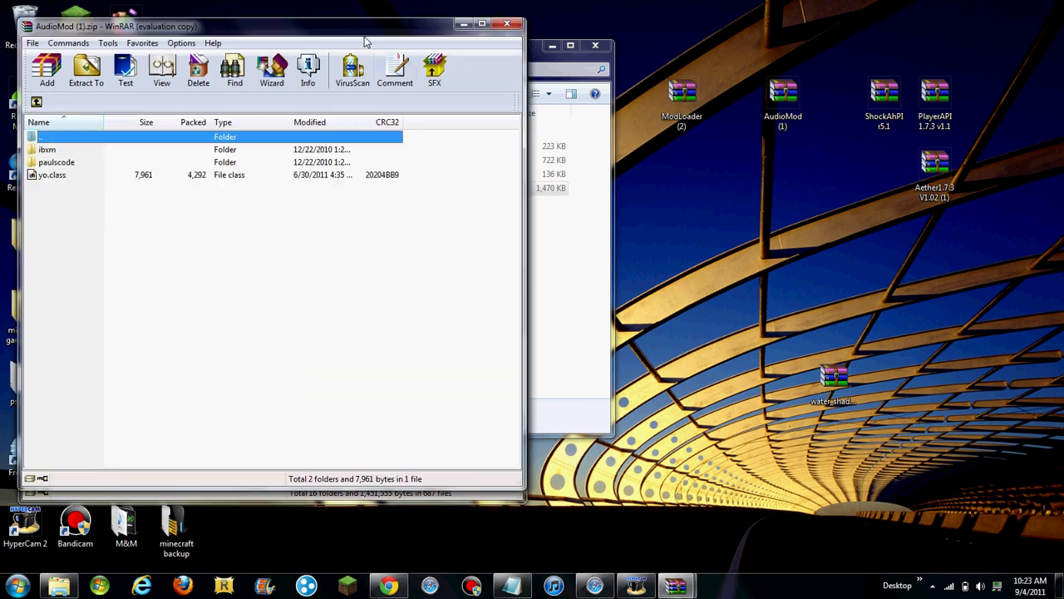
pyautogui.moveTo(364, 42); pyautogui.dragTo(657, 50)
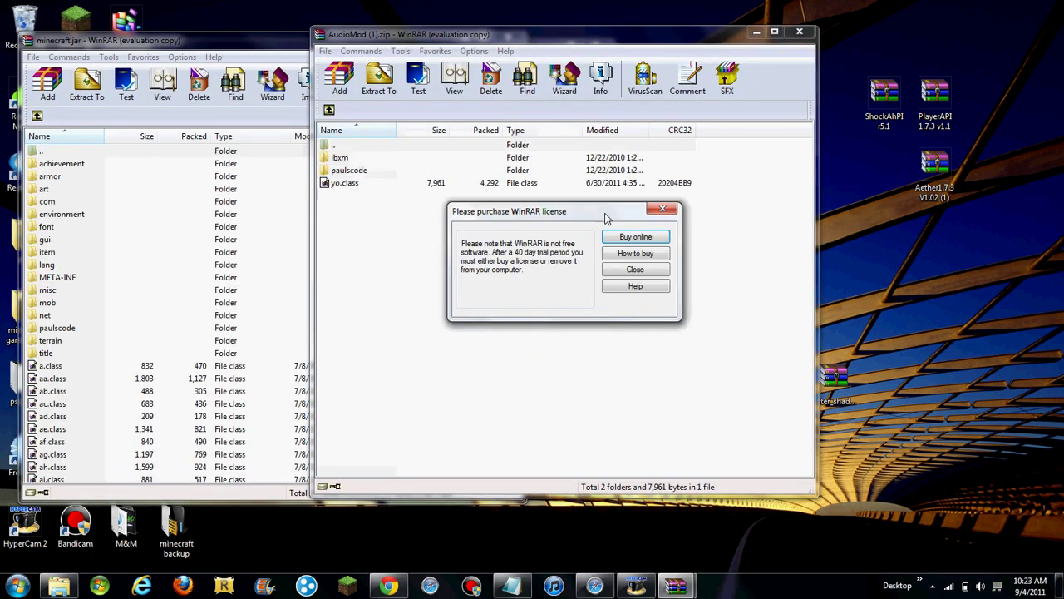
pyautogui.click(637, 274)
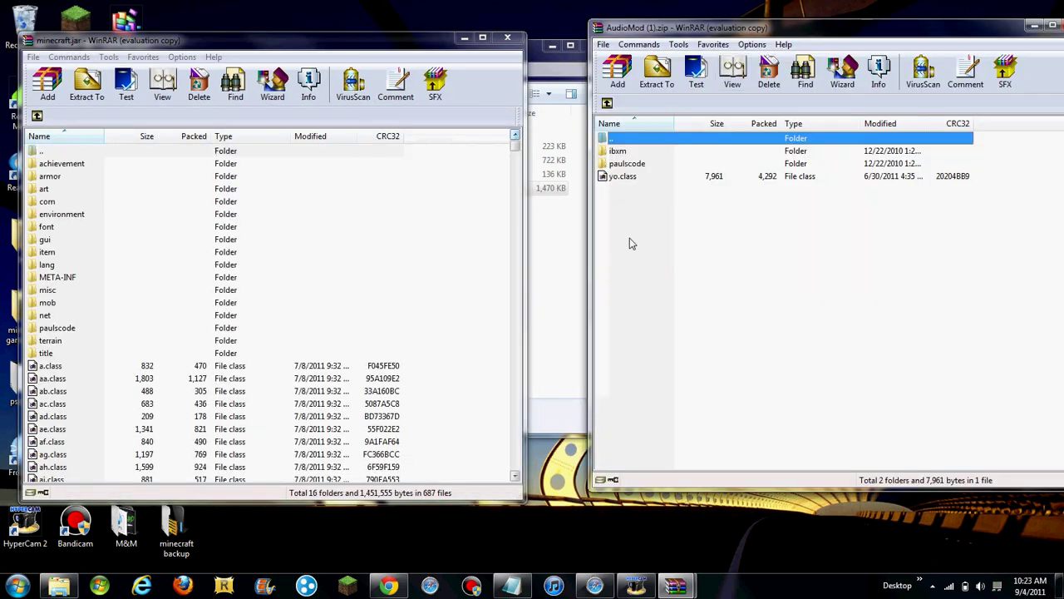
pyautogui.moveTo(629, 238); pyautogui.dragTo(469, 258)
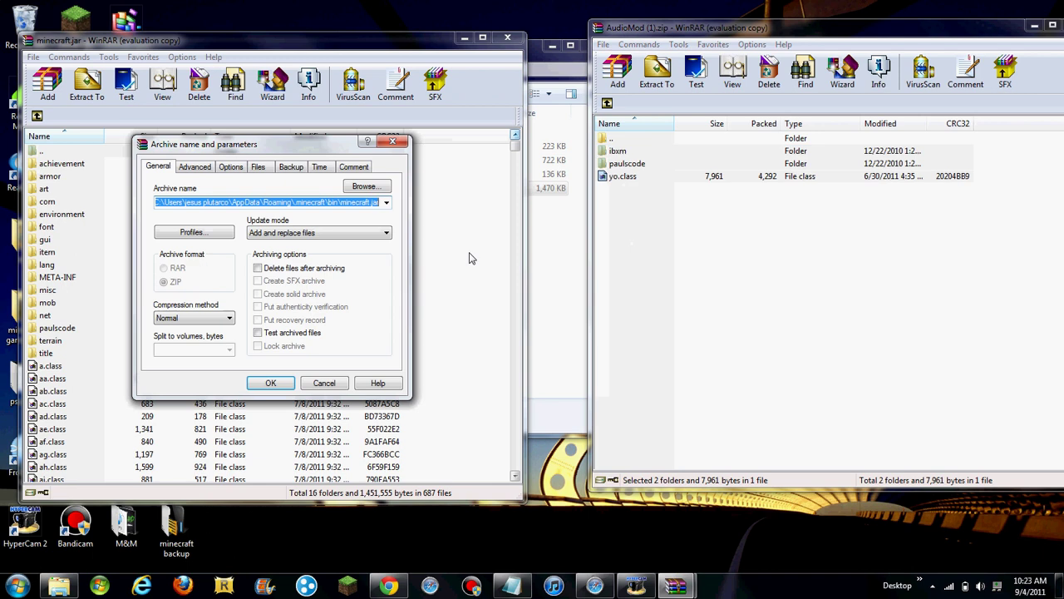
pyautogui.click(271, 382)
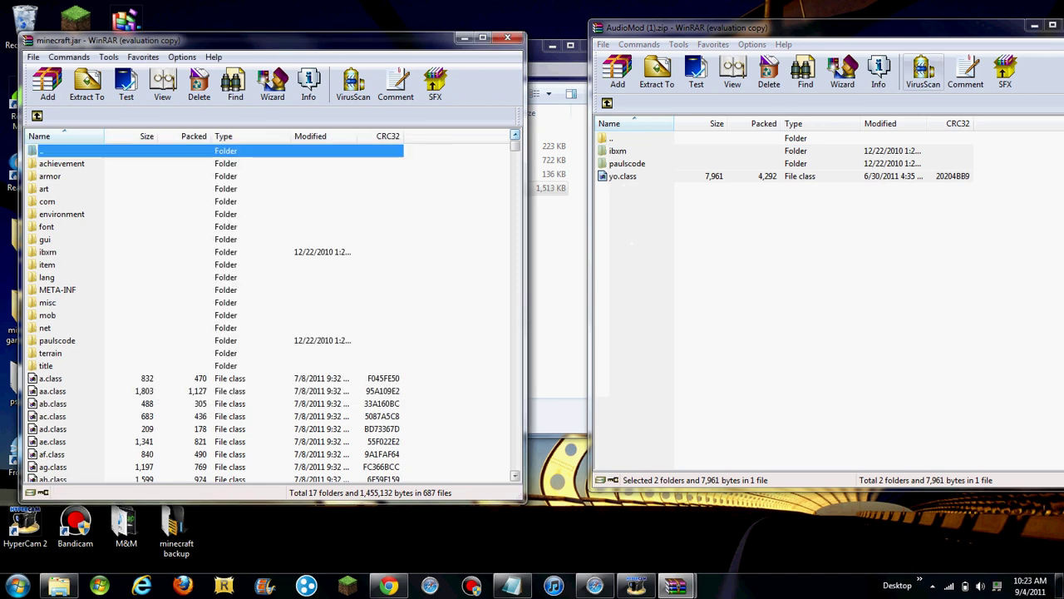
pyautogui.click(1053, 27)
pyautogui.click(740, 96)
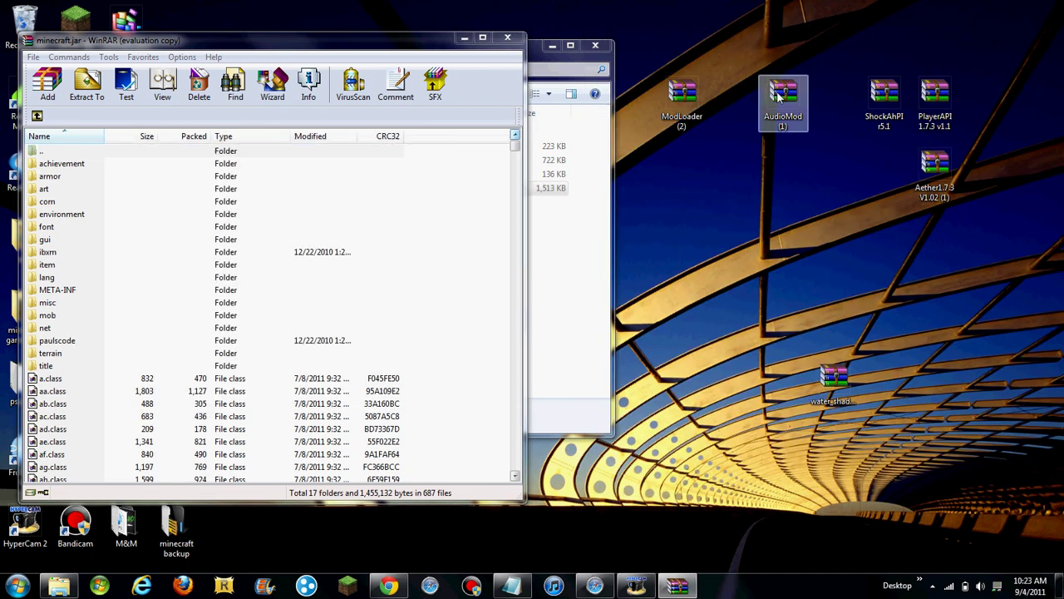
# Open the ShockAhPI r5.1 archive, dismiss the WinRAR license reminder, and place the archive window beside minecraft.jar
pyautogui.doubleClick(884, 95)
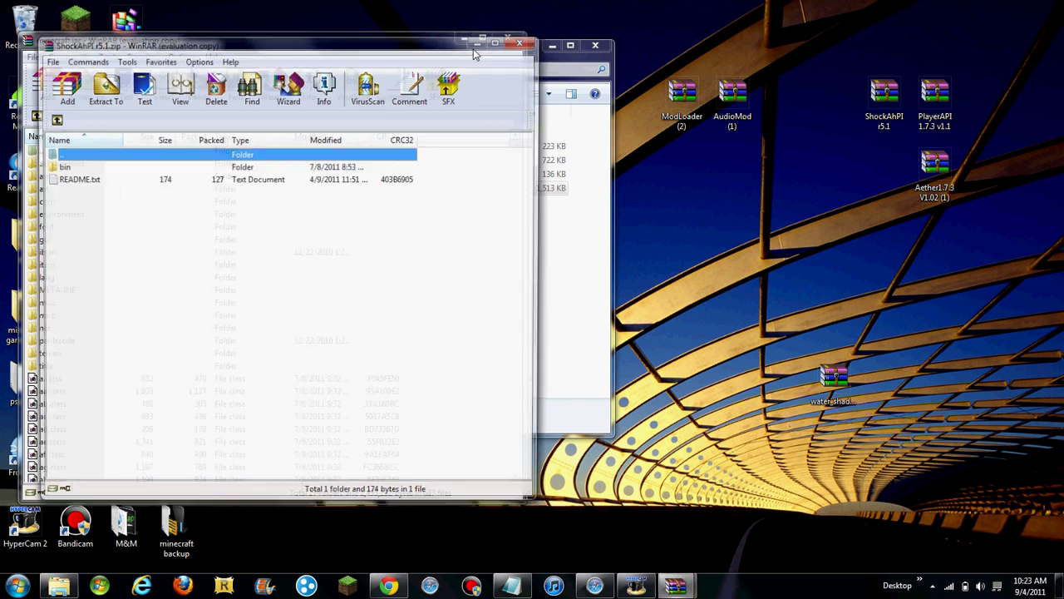
pyautogui.moveTo(410, 47); pyautogui.dragTo(920, 5)
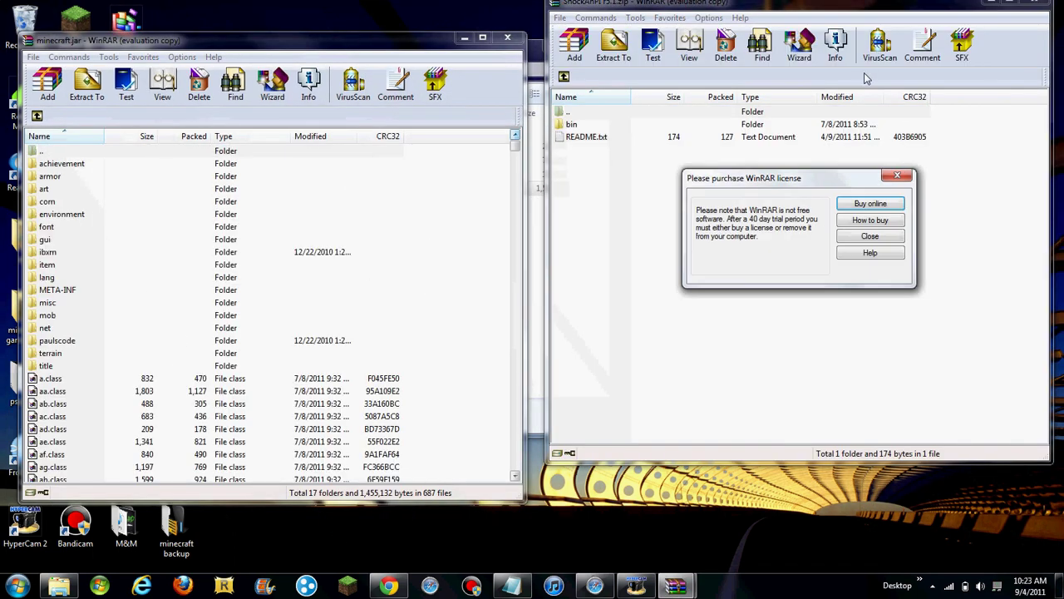
pyautogui.click(870, 237)
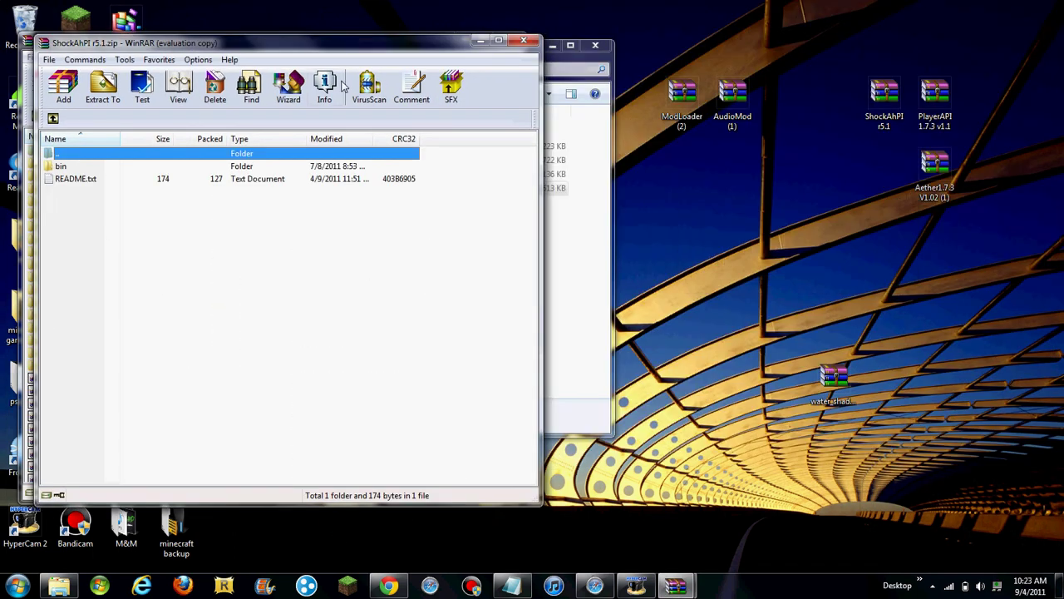
pyautogui.moveTo(339, 46); pyautogui.dragTo(835, 42)
pyautogui.click(656, 300)
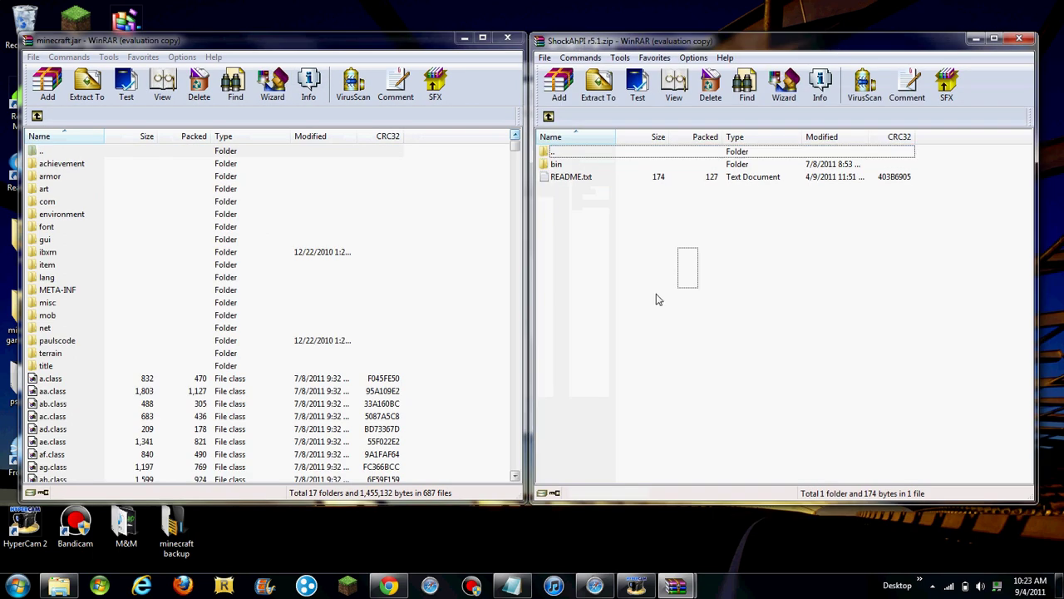
# Add all class files from the ShockAhPI archive's bin folder to minecraft.jar, then close the ShockAhPI archive
pyautogui.doubleClick(636, 164)
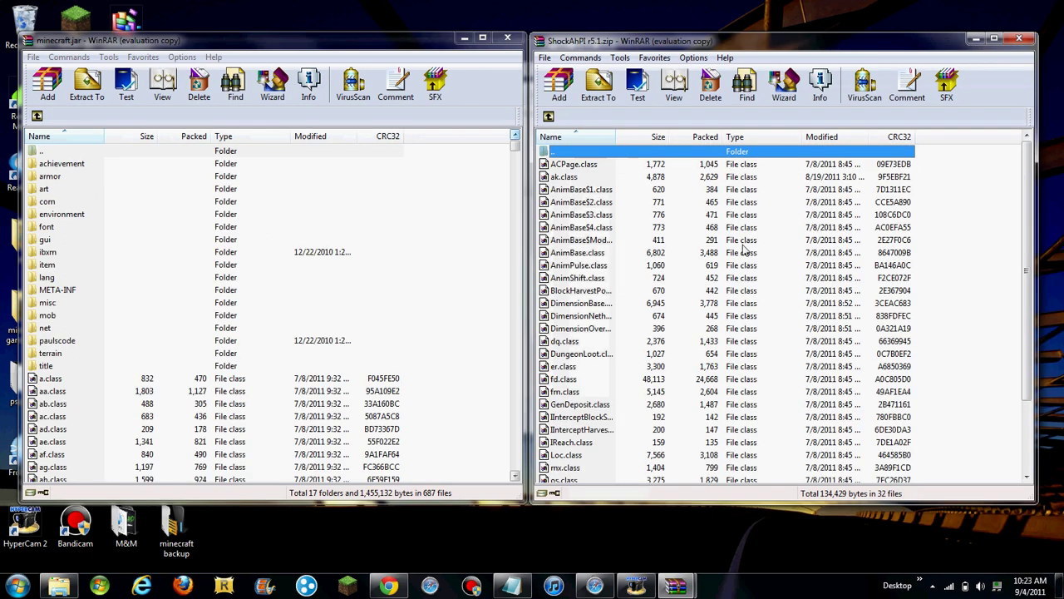
pyautogui.moveTo(932, 166); pyautogui.dragTo(811, 504)
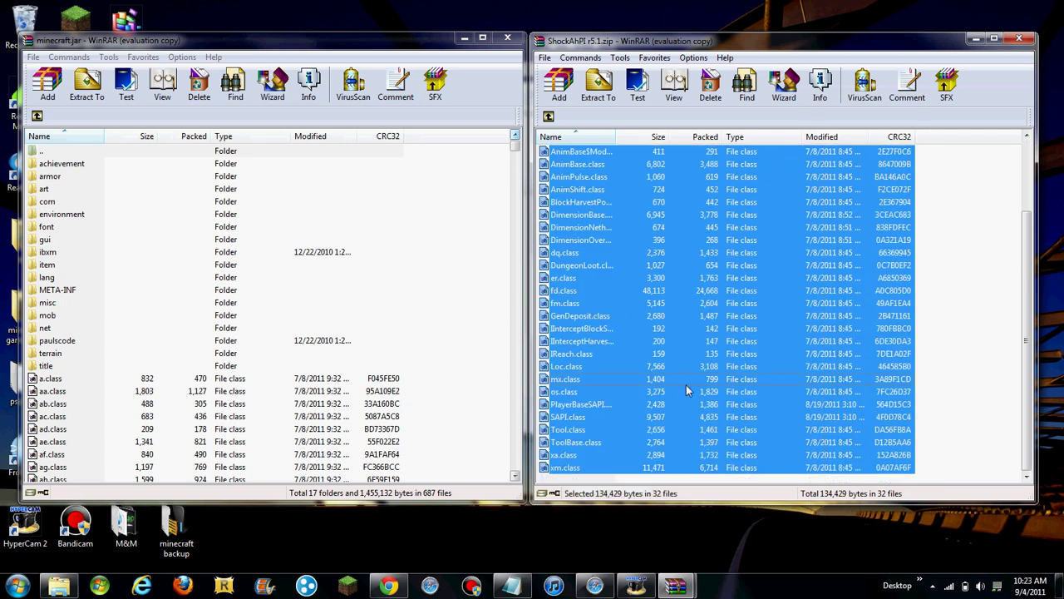
pyautogui.moveTo(457, 425); pyautogui.dragTo(458, 429)
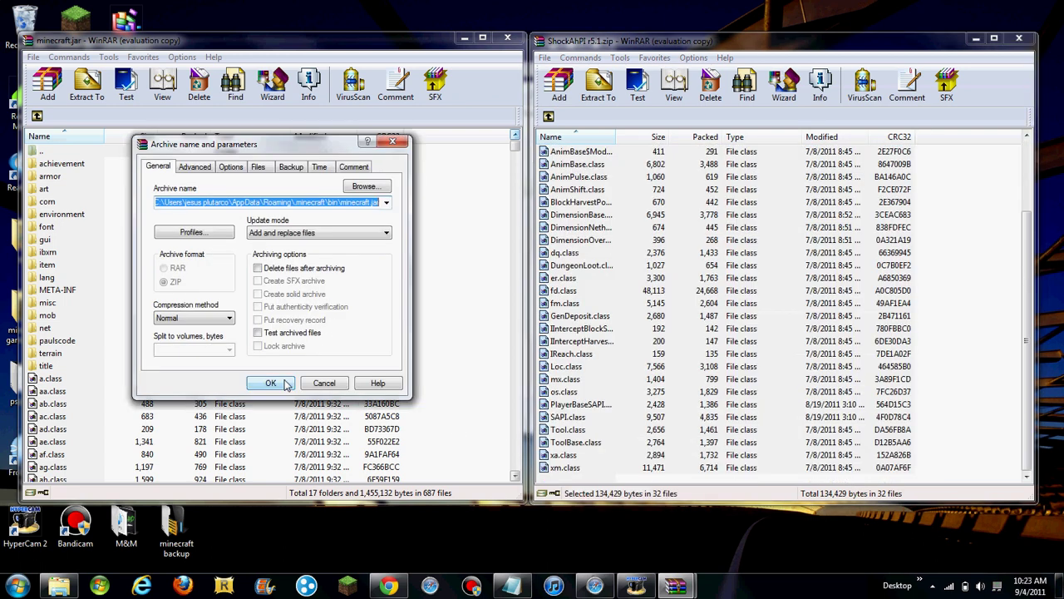
pyautogui.click(270, 382)
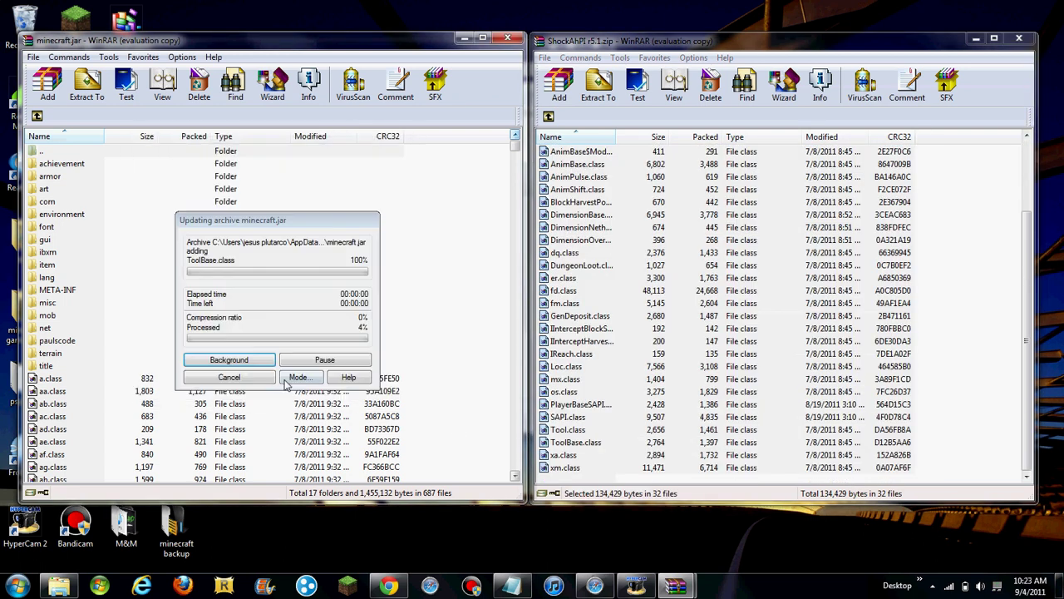
pyautogui.click(1017, 39)
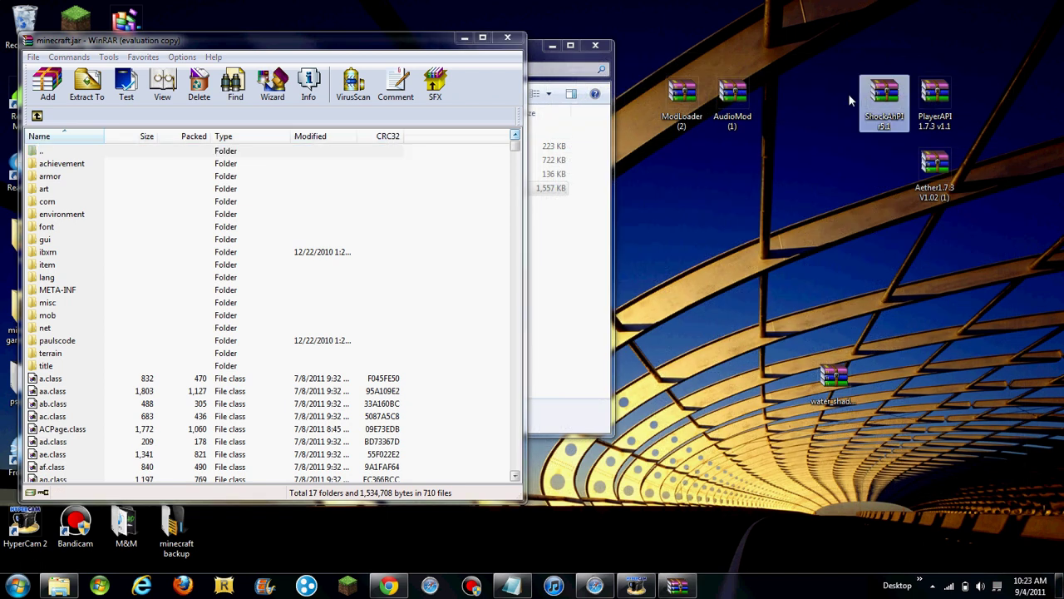
# Place the ShockAhPI r5.1 icon beside AudioMod on the desktop and open the PlayerAPI 1.7.3 v1.1 archive
pyautogui.moveTo(871, 98); pyautogui.dragTo(771, 100)
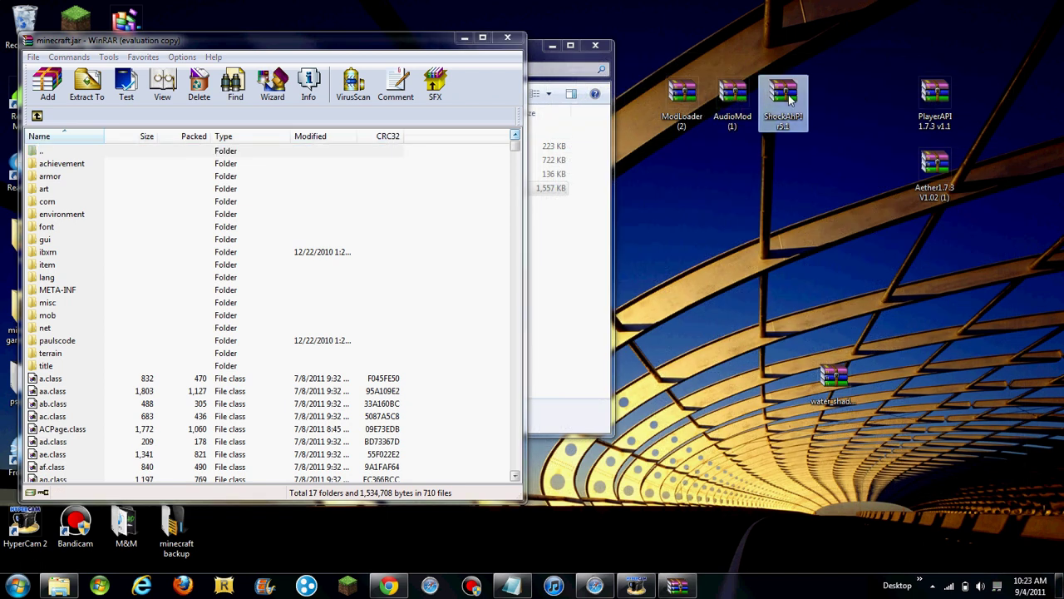
pyautogui.doubleClick(956, 118)
pyautogui.moveTo(453, 48); pyautogui.dragTo(959, 20)
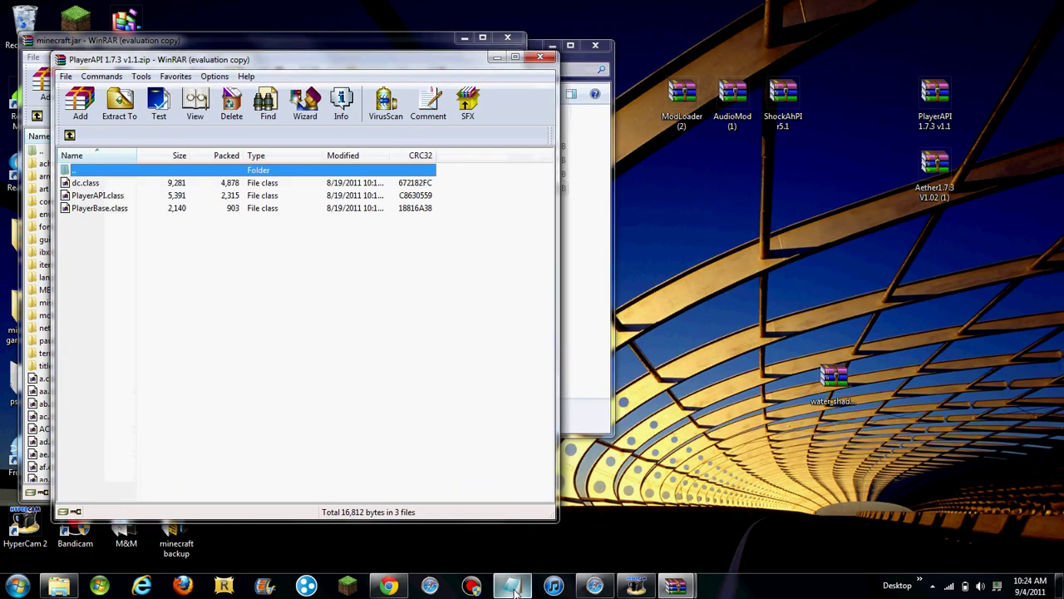
# Switch to Notepad, replace the note with "this is the file that fixes the black screen yayyyyyy" on two lines, and minimize it
pyautogui.click(510, 586)
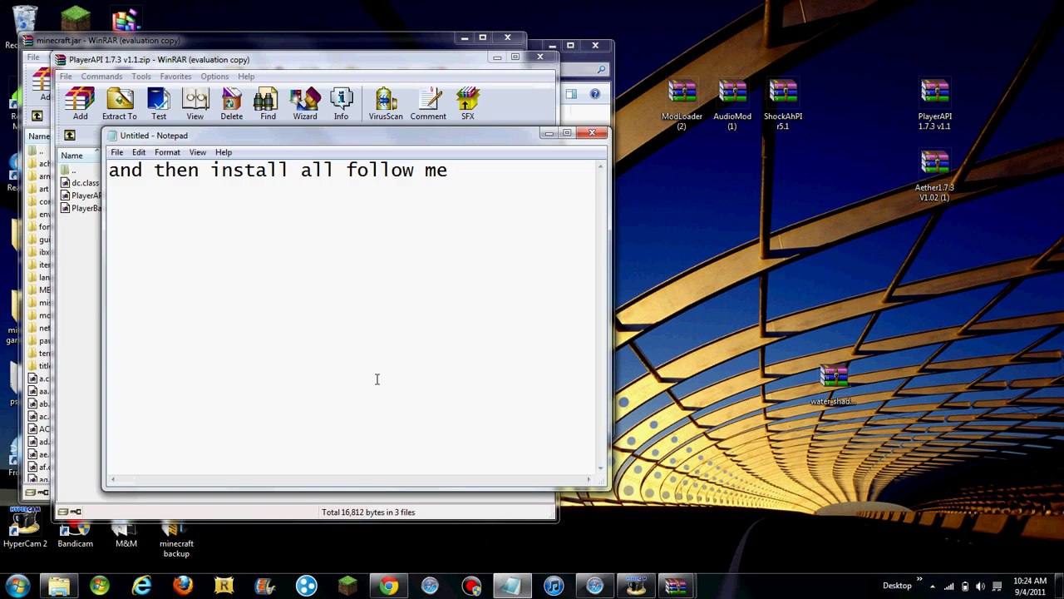
pyautogui.hotkey('ctrl', 'z')
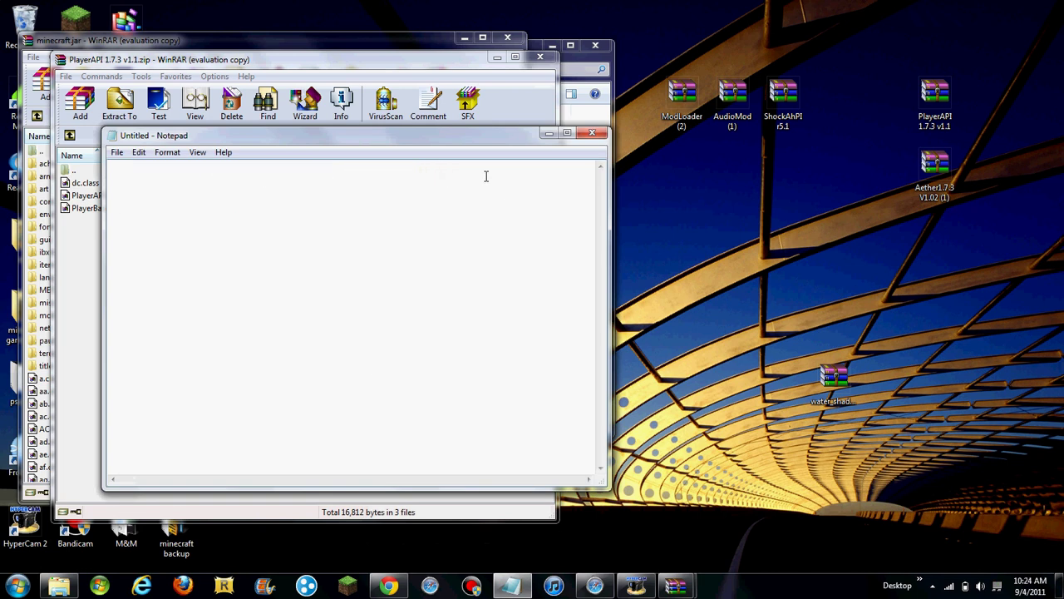
pyautogui.hotkey('ctrl', 'z')
pyautogui.press('BackSpace')
pyautogui.press('BackSpace')
pyautogui.press('BackSpace')
pyautogui.press('BackSpace')
pyautogui.press('BackSpace')
pyautogui.press('BackSpace')
pyautogui.press('BackSpace')
pyautogui.press('BackSpace')
pyautogui.press('BackSpace')
pyautogui.press('BackSpace')
pyautogui.press('BackSpace')
pyautogui.press('BackSpace')
pyautogui.press('BackSpace')
pyautogui.press('BackSpace')
pyautogui.press('BackSpace')
pyautogui.press('BackSpace')
pyautogui.press('BackSpace')
pyautogui.press('BackSpace')
pyautogui.press('BackSpace')
pyautogui.press('BackSpace')
pyautogui.write('this is the file')
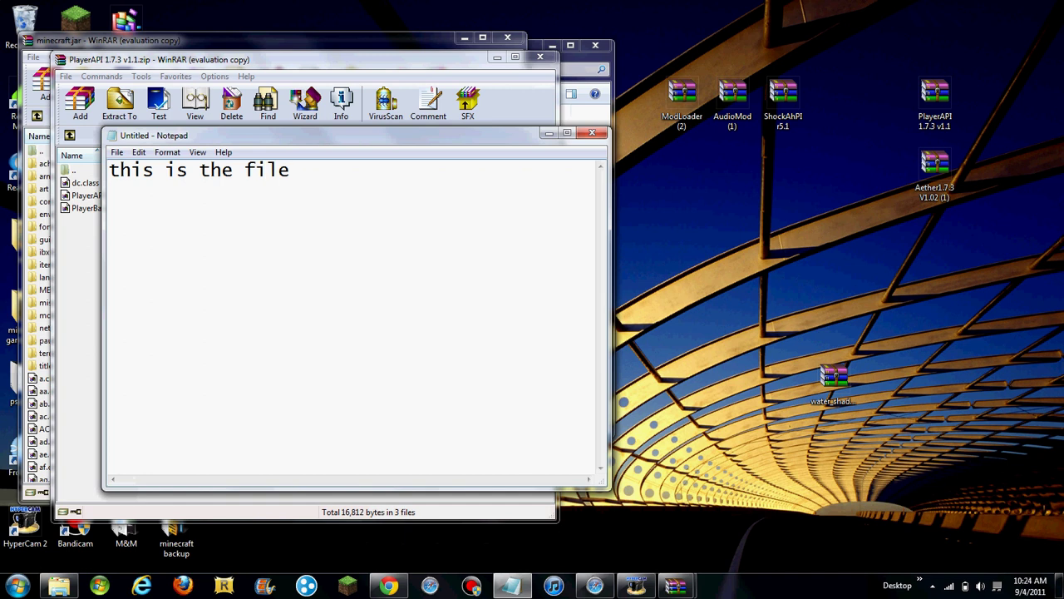
pyautogui.write('hat fixes')
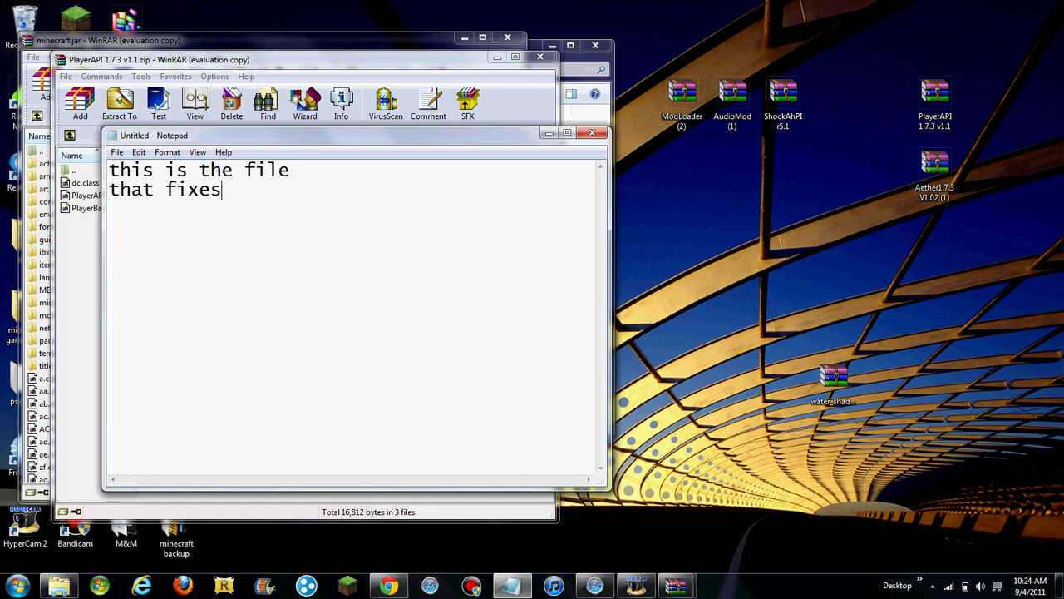
pyautogui.write(' the black')
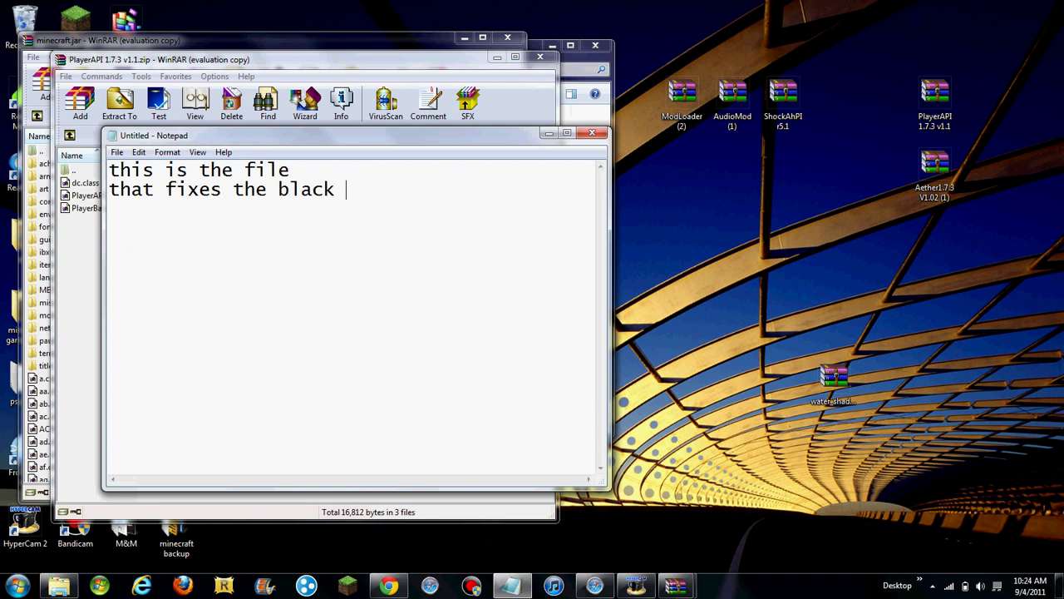
pyautogui.write(' screen ya')
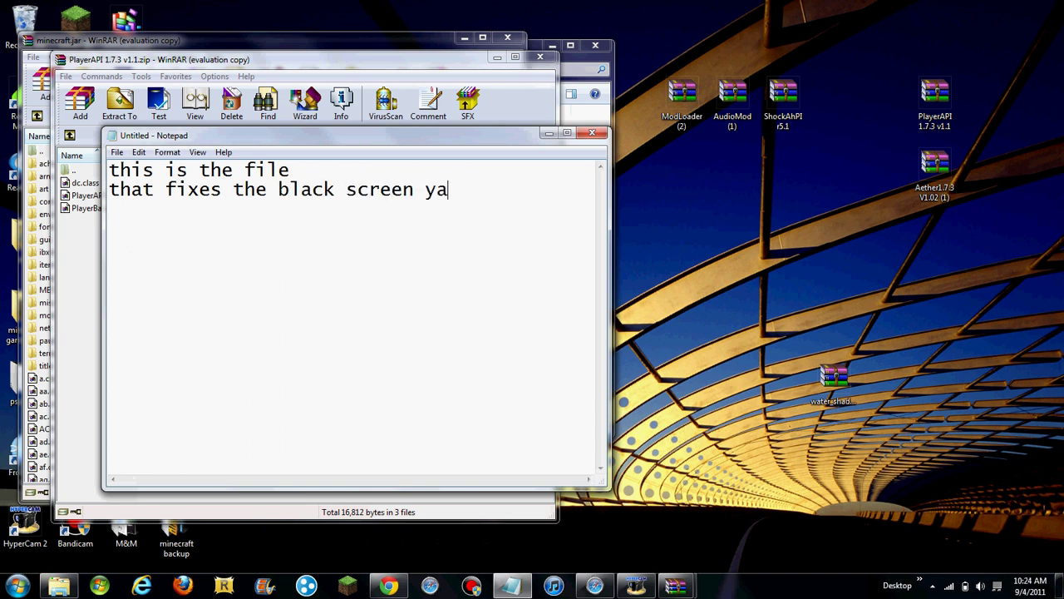
pyautogui.write('yyyyyy')
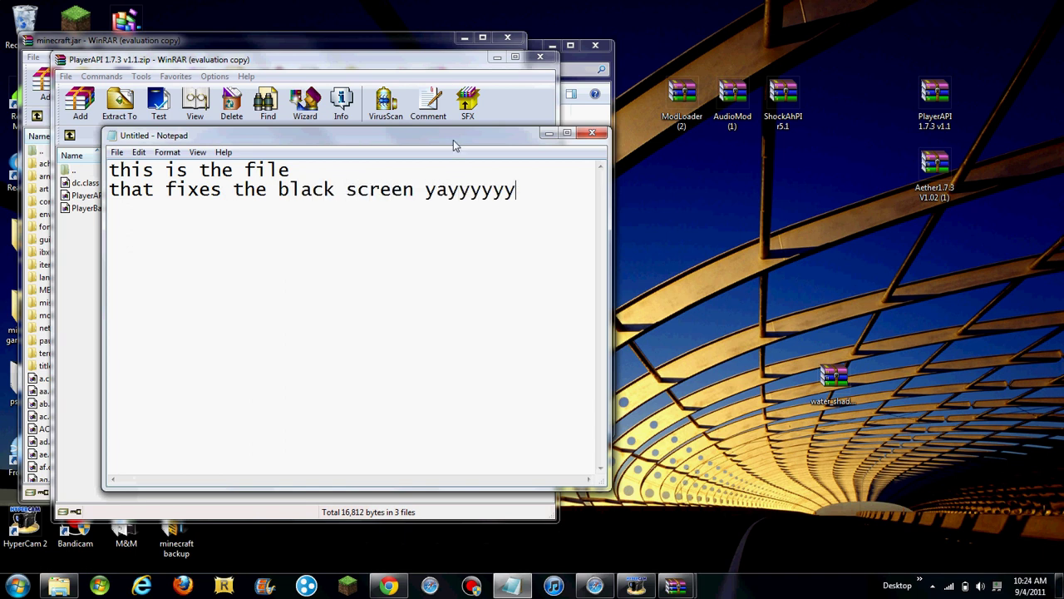
pyautogui.click(549, 133)
# Add dc.class, PlayerAPI.class and PlayerBase.class from the PlayerAPI archive to minecraft.jar, then close the PlayerAPI archive
pyautogui.moveTo(440, 60); pyautogui.dragTo(966, 37)
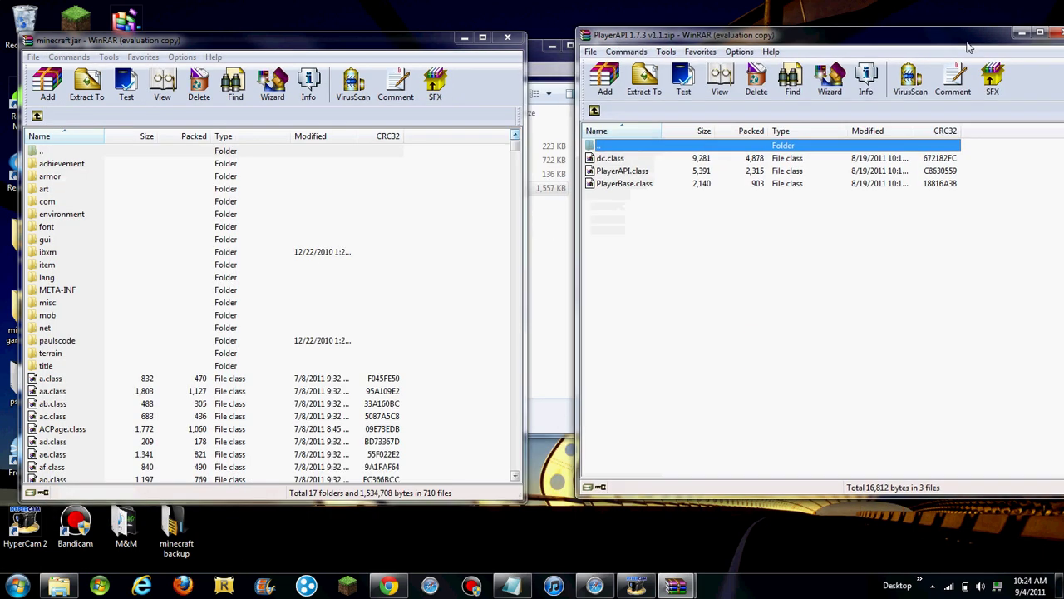
pyautogui.moveTo(749, 258); pyautogui.dragTo(456, 282)
pyautogui.click(278, 386)
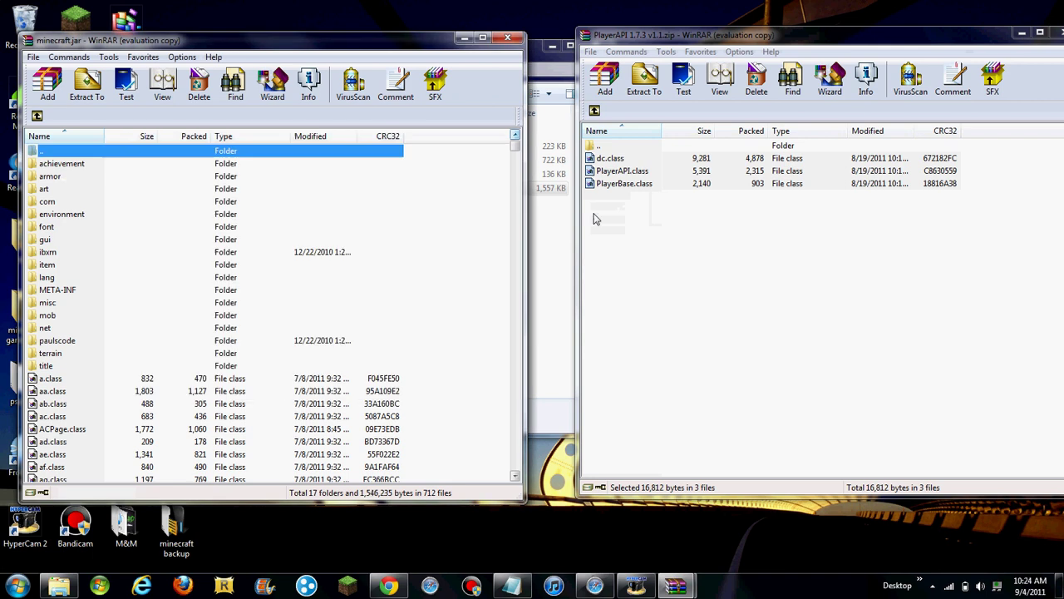
pyautogui.click(1057, 32)
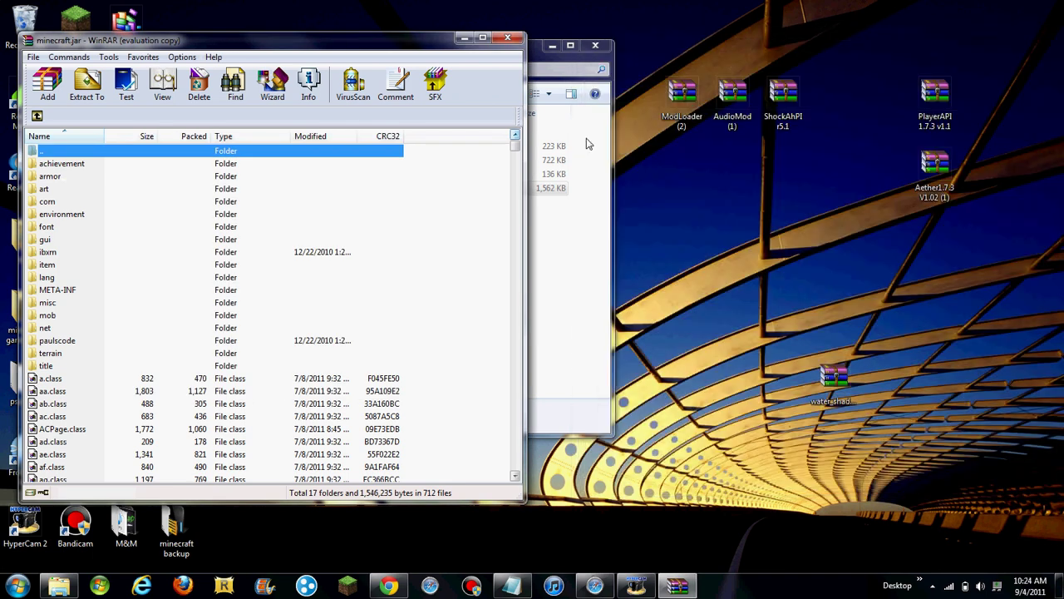
# Place the PlayerAPI 1.7.3 v1.1 icon beside ShockAhPI on the desktop and open the Aether1.7.3 V1.02 (1) archive
pyautogui.moveTo(942, 100); pyautogui.dragTo(841, 100)
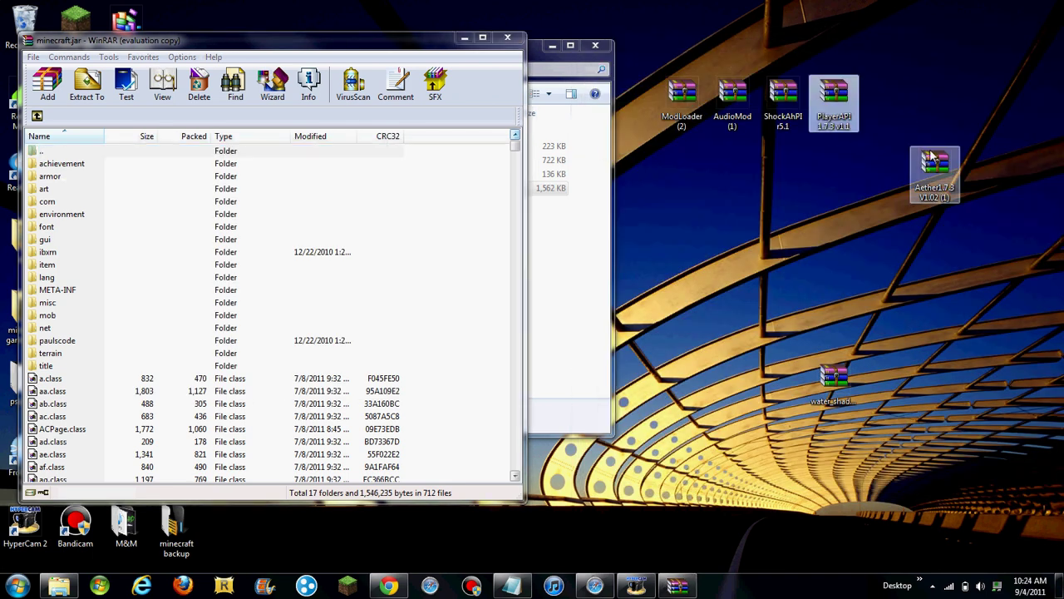
pyautogui.doubleClick(956, 187)
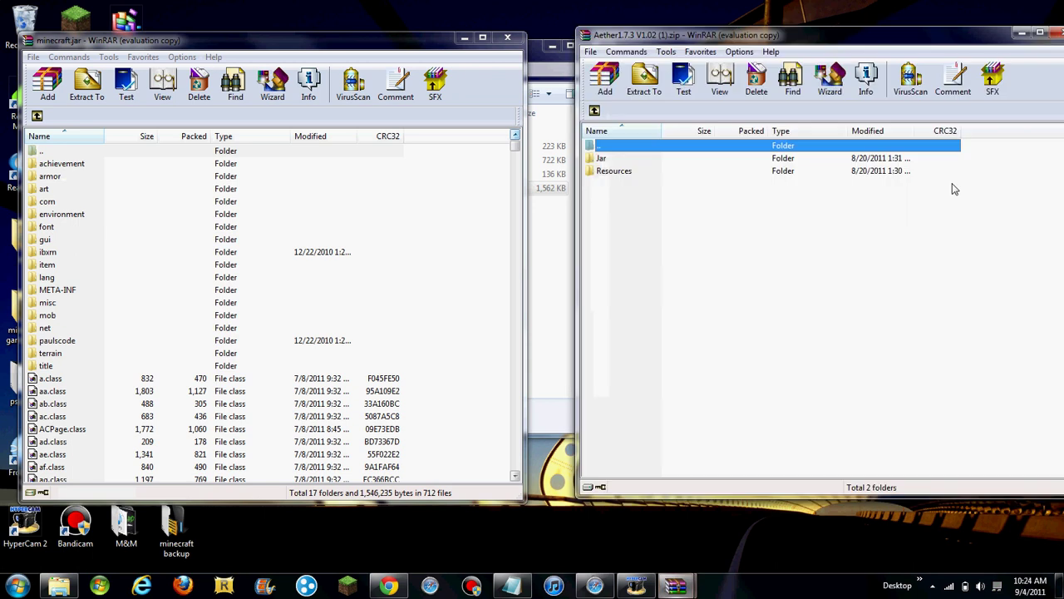
# Switch to Notepad, replace the black-screen note with "watch closely", and minimize it
pyautogui.click(511, 586)
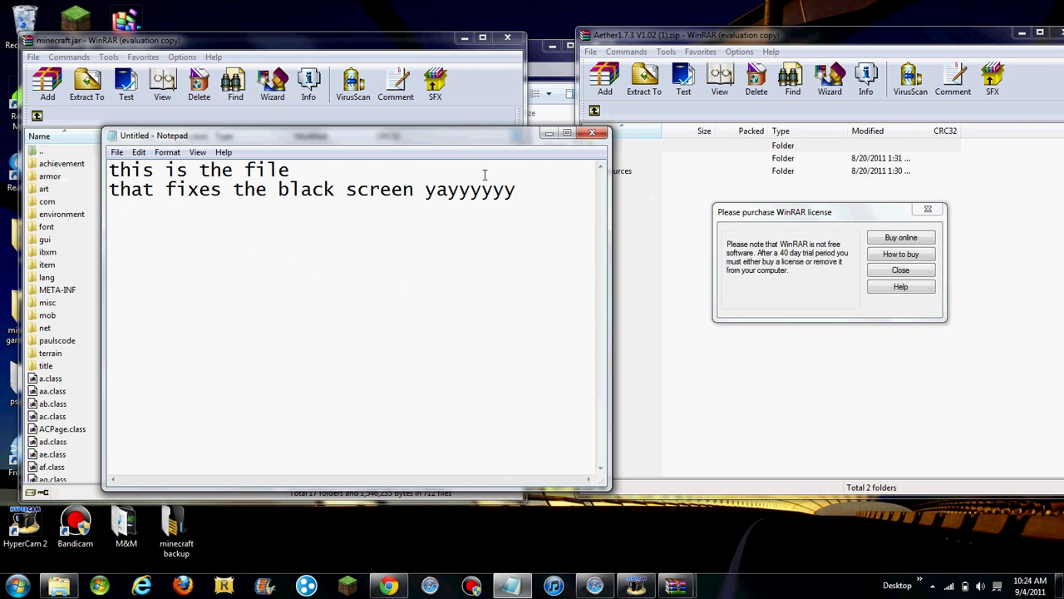
pyautogui.moveTo(516, 191); pyautogui.dragTo(118, 171)
pyautogui.press('BackSpace')
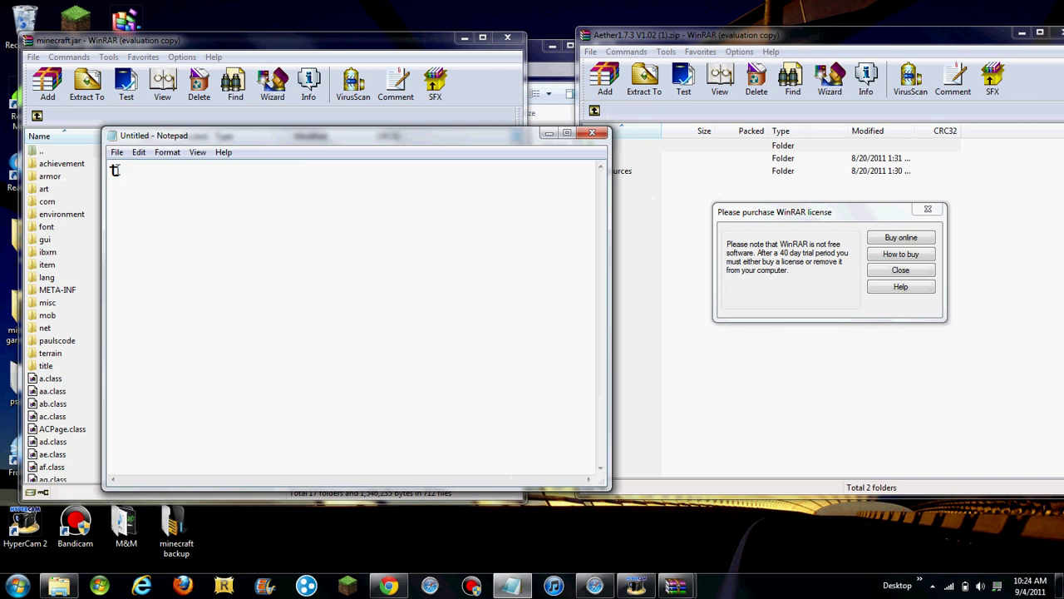
pyautogui.write('watch closely')
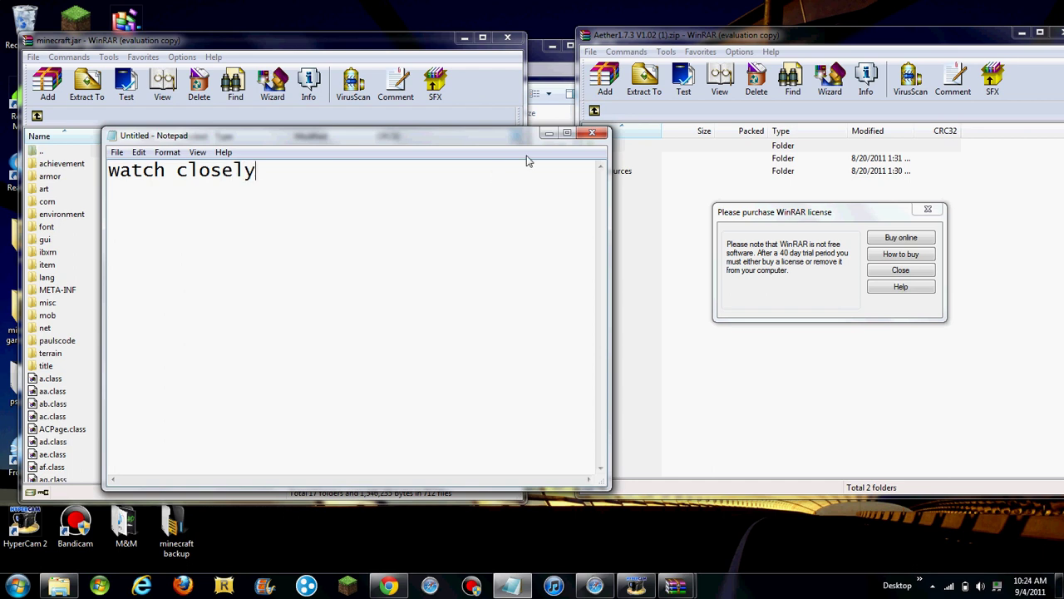
pyautogui.click(549, 133)
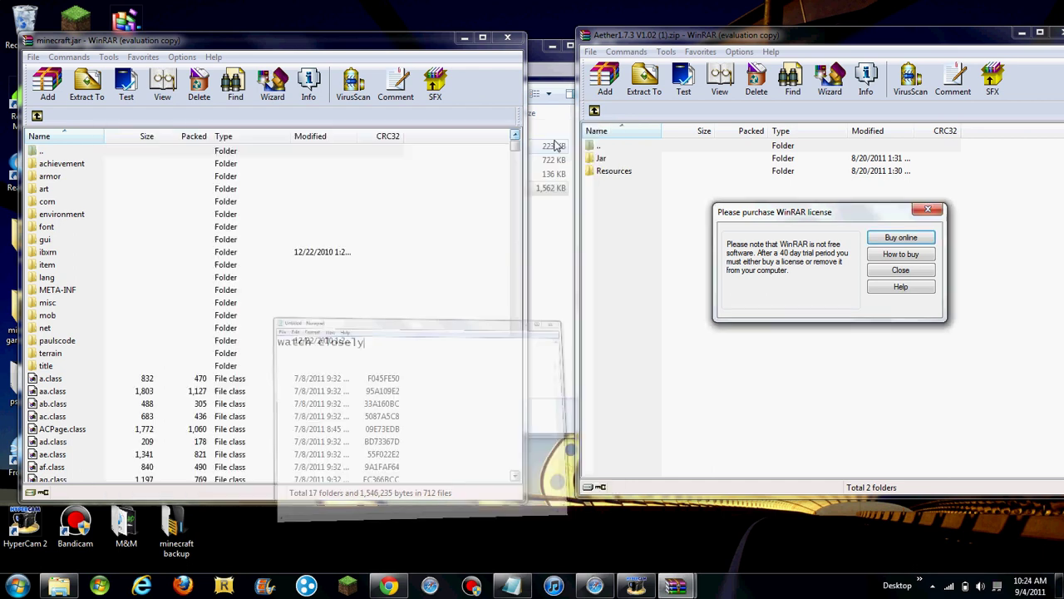
# Dismiss the WinRAR license reminder and add all folders and class files from the Aether archive's Jar folder to minecraft.jar
pyautogui.click(900, 270)
pyautogui.click(670, 208)
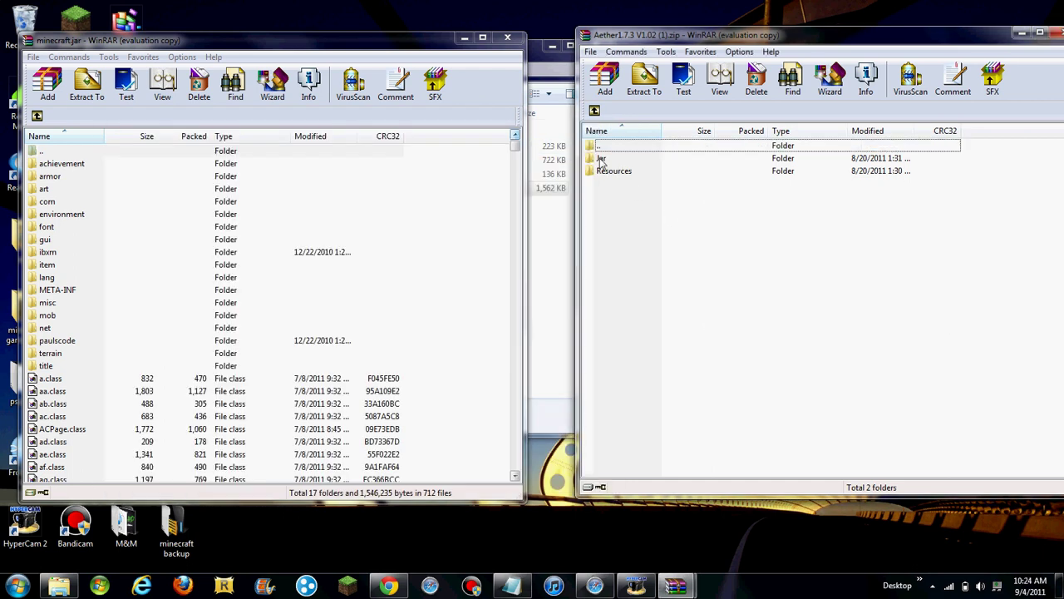
pyautogui.doubleClick(604, 160)
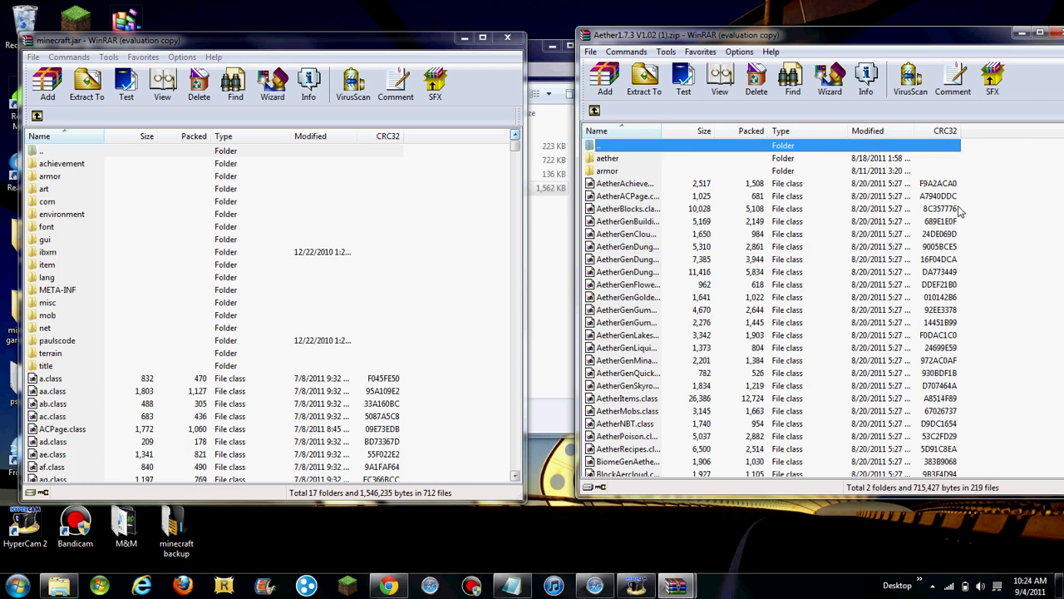
pyautogui.moveTo(991, 173); pyautogui.dragTo(792, 491)
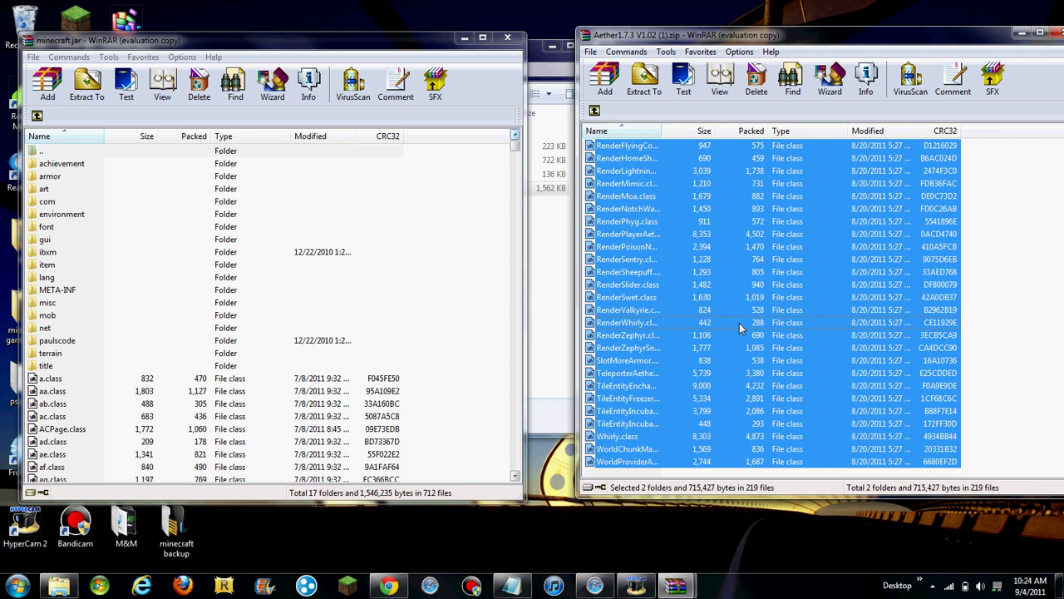
pyautogui.moveTo(490, 370); pyautogui.dragTo(469, 367)
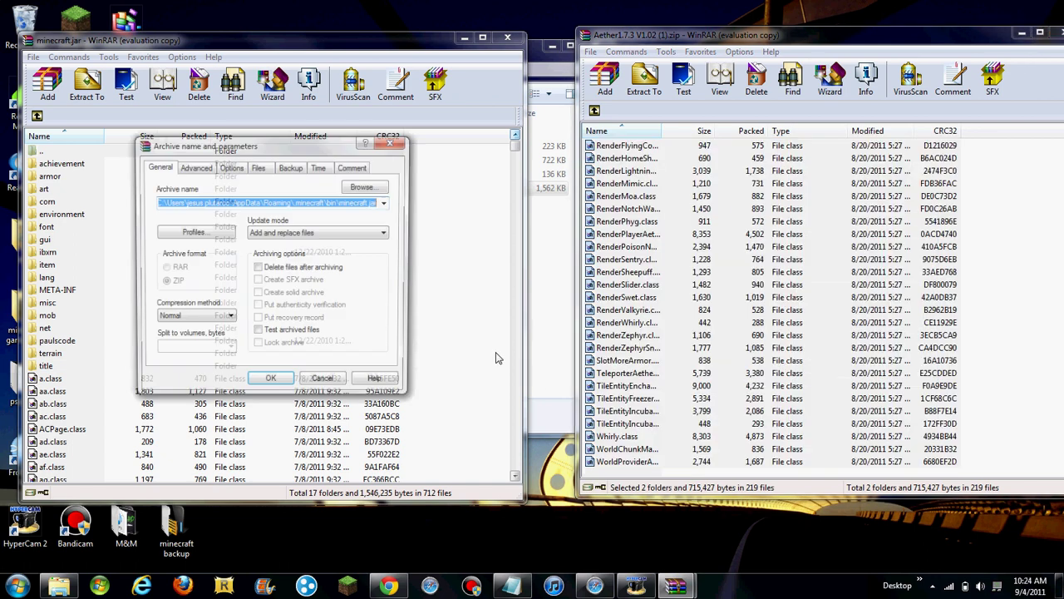
pyautogui.click(273, 383)
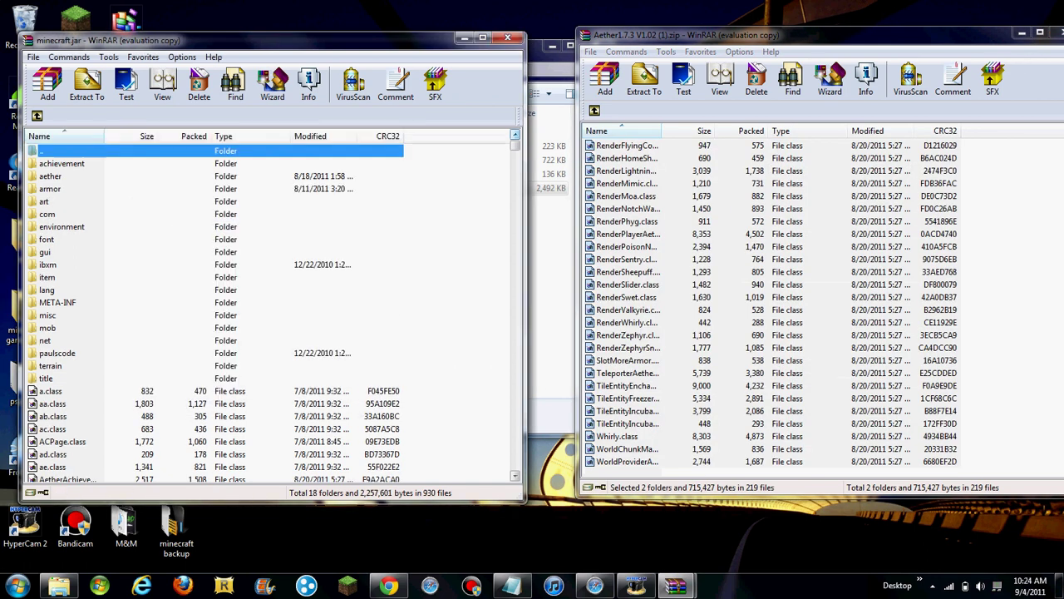
# Return the Aether archive to its top level, close minecraft.jar, and open the resources folder inside .minecraft in the file window
pyautogui.click(595, 111)
pyautogui.click(626, 171)
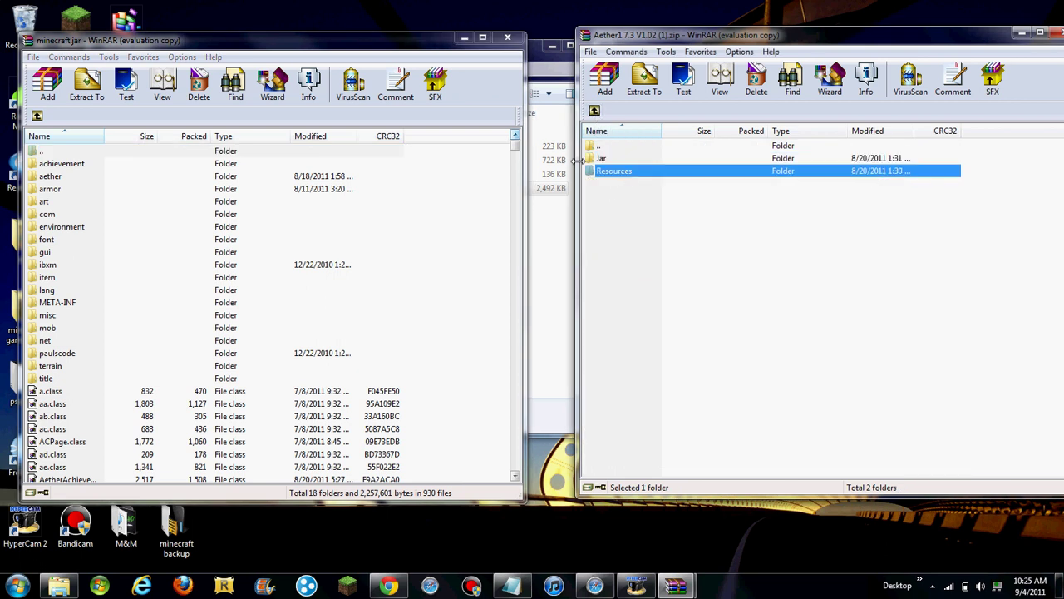
pyautogui.click(507, 36)
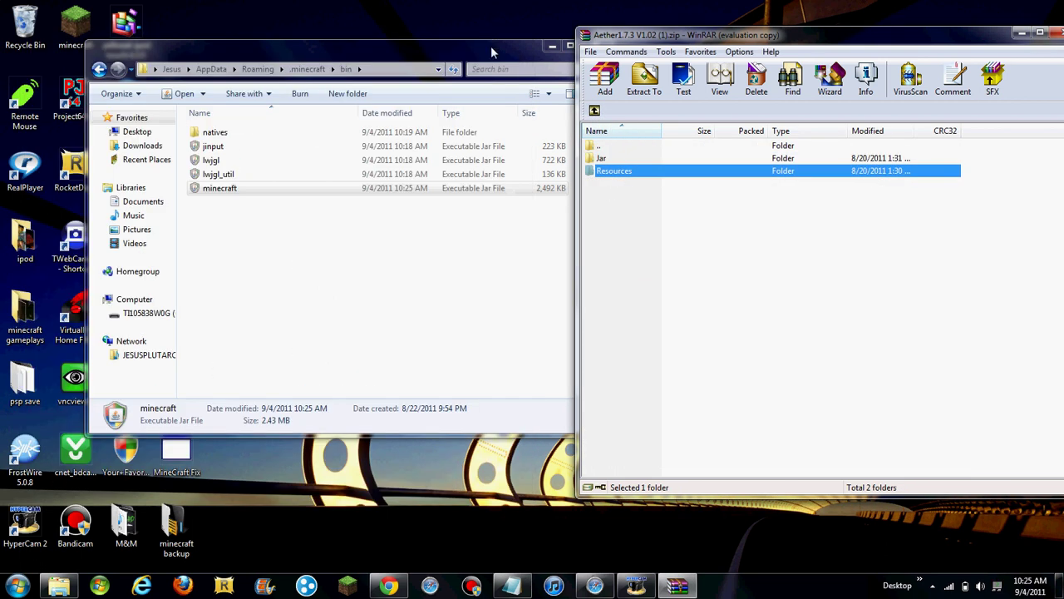
pyautogui.moveTo(419, 63); pyautogui.dragTo(421, 56)
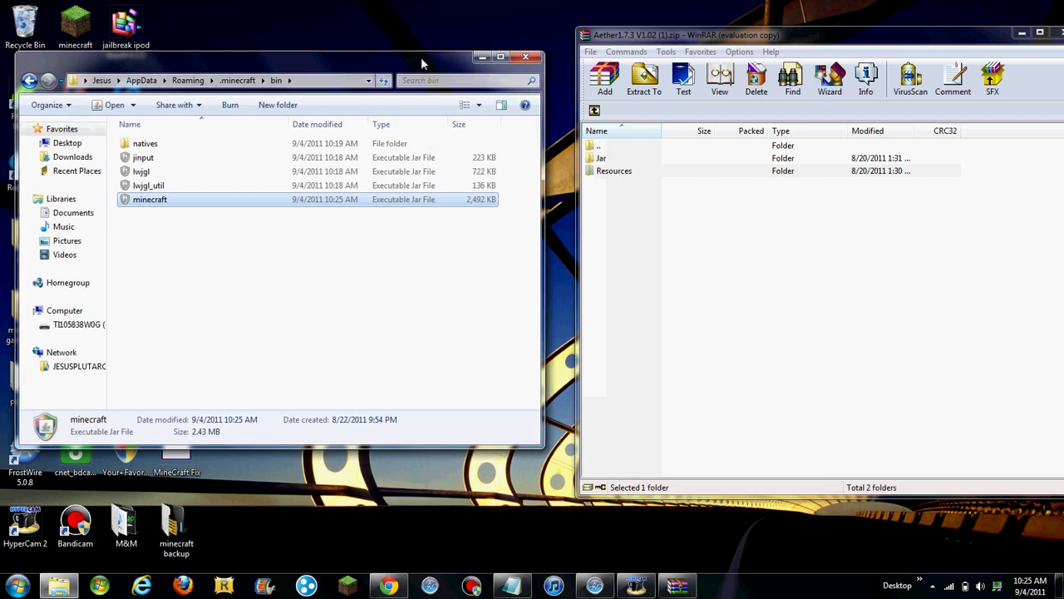
pyautogui.click(30, 80)
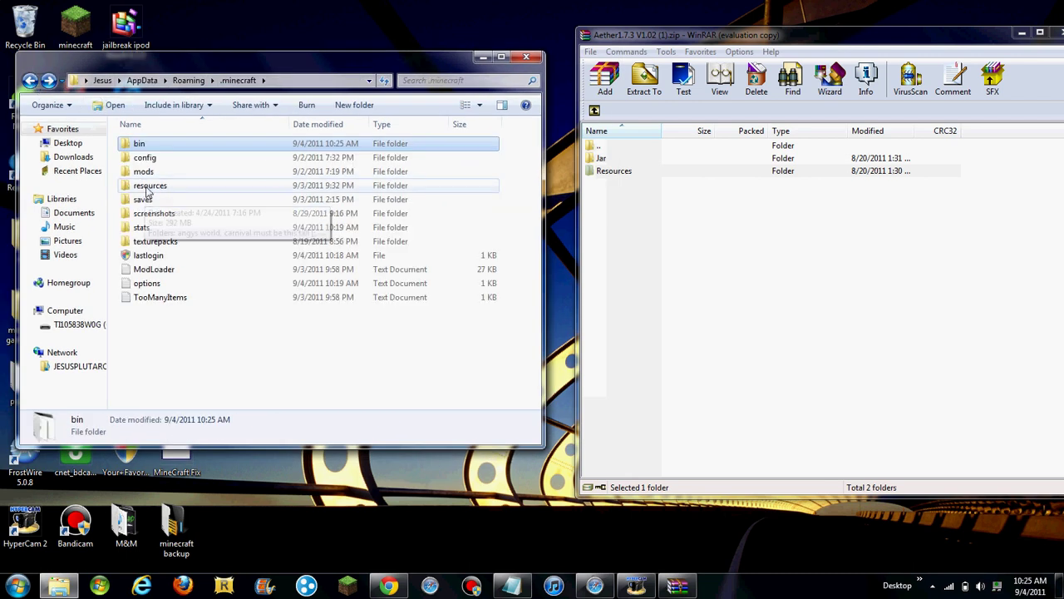
pyautogui.doubleClick(147, 192)
# Delete the existing mod folder from .minecraft's resources folder
pyautogui.click(143, 145)
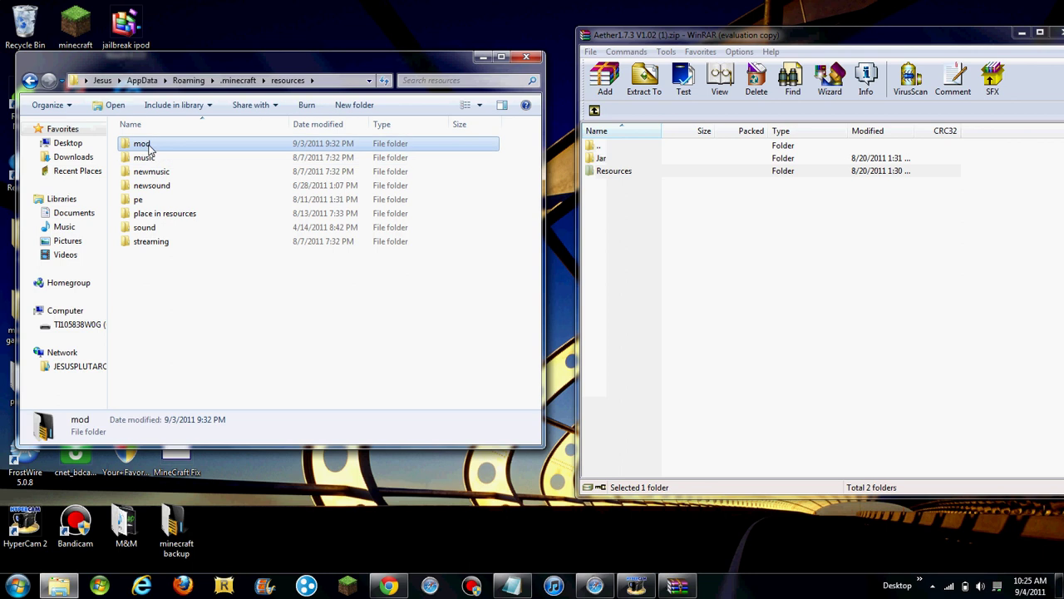
pyautogui.rightClick(148, 147)
pyautogui.click(216, 390)
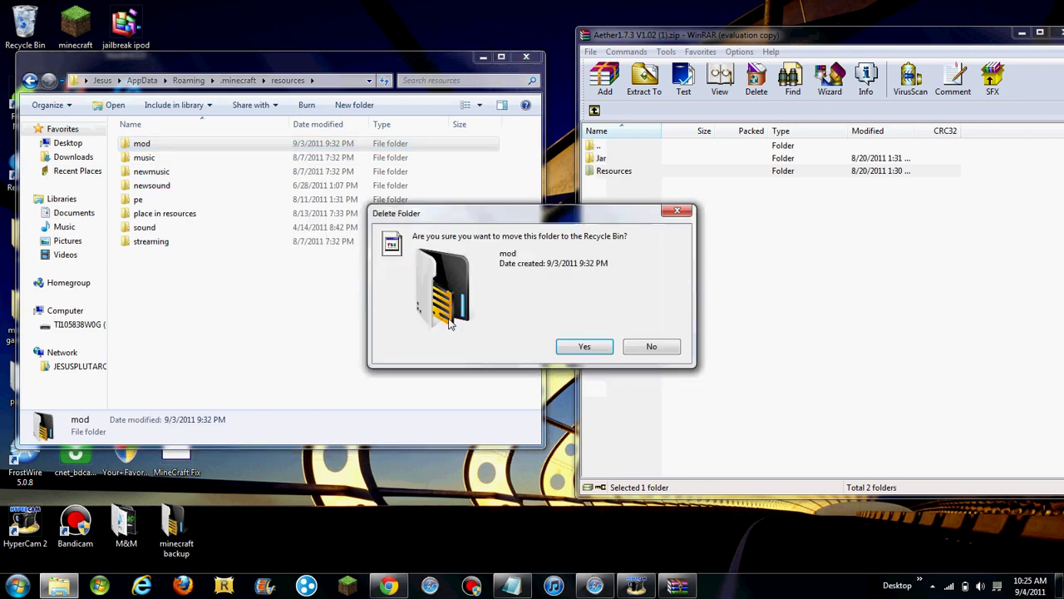
pyautogui.click(582, 346)
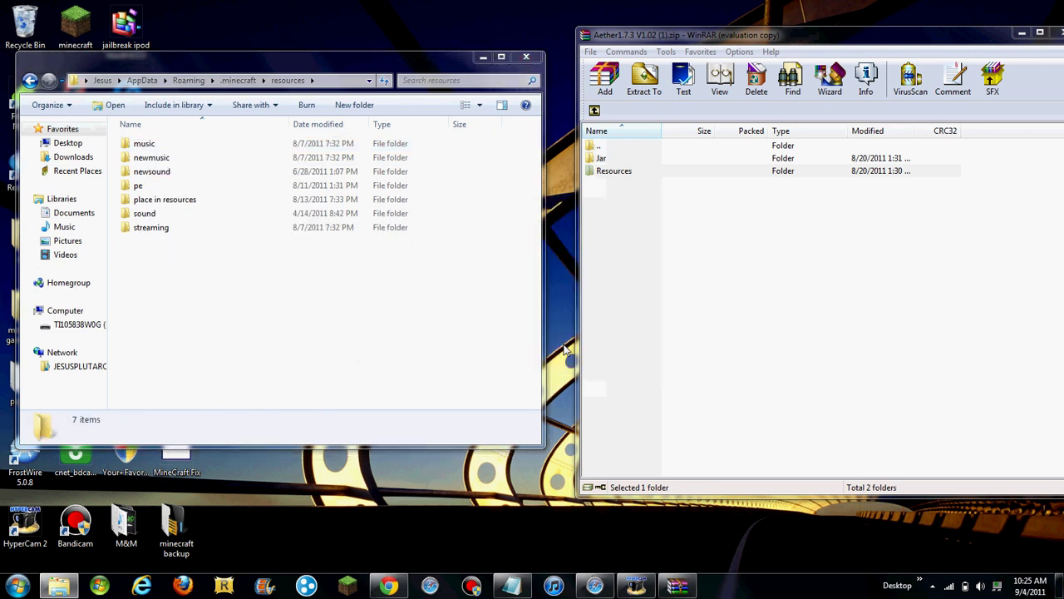
# Copy the mod folder from the Aether archive's Resources folder into .minecraft's resources folder, then close the archive
pyautogui.doubleClick(672, 171)
pyautogui.moveTo(647, 162); pyautogui.dragTo(290, 326)
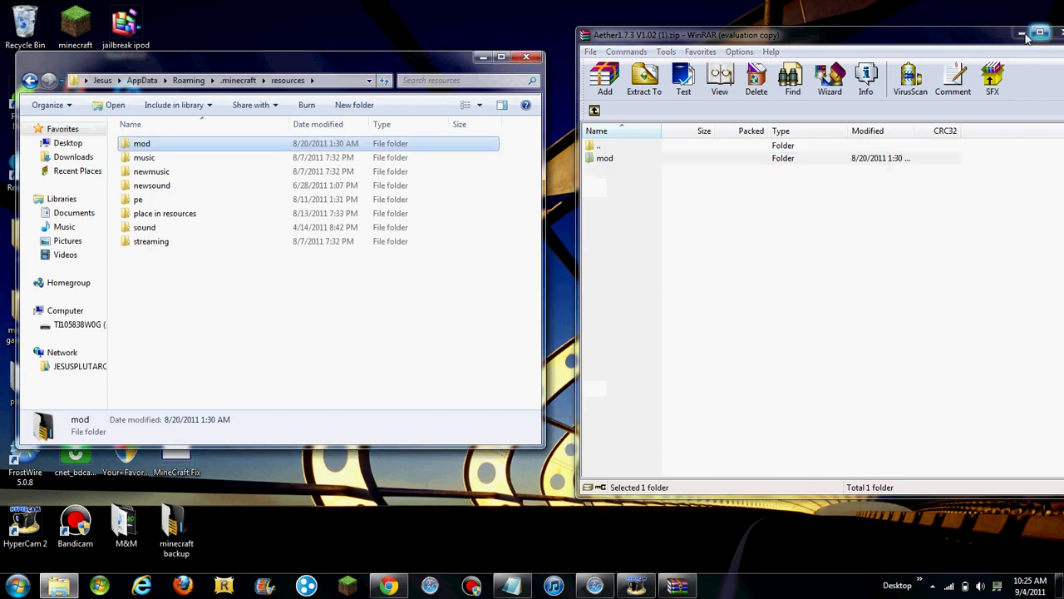
pyautogui.click(1052, 34)
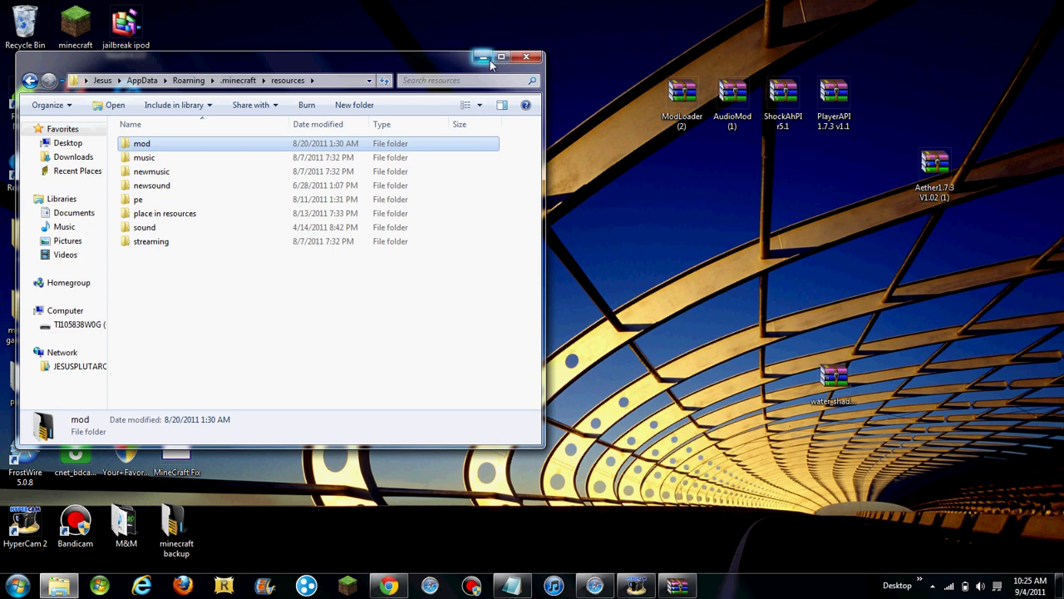
# Switch to Notepad and replace the note with "and it should be working now thanks for watching!" on two lines
pyautogui.click(522, 587)
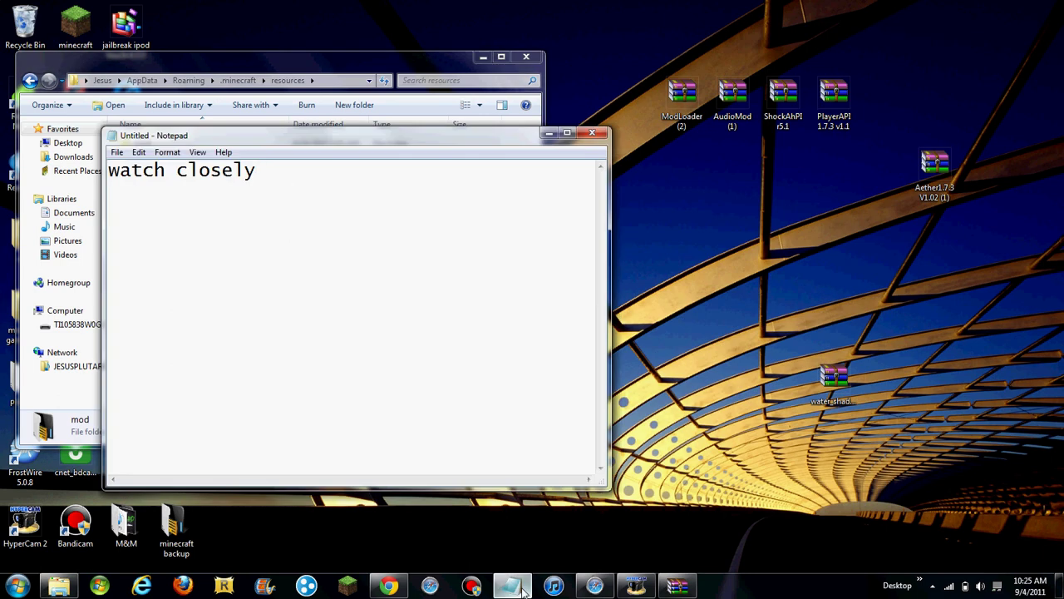
pyautogui.press('BackSpace')
pyautogui.press('BackSpace')
pyautogui.press('BackSpace')
pyautogui.press('BackSpace')
pyautogui.press('BackSpace')
pyautogui.press('BackSpace')
pyautogui.press('BackSpace')
pyautogui.press('BackSpace')
pyautogui.press('BackSpace')
pyautogui.press('BackSpace')
pyautogui.press('BackSpace')
pyautogui.press('BackSpace')
pyautogui.write('and ')
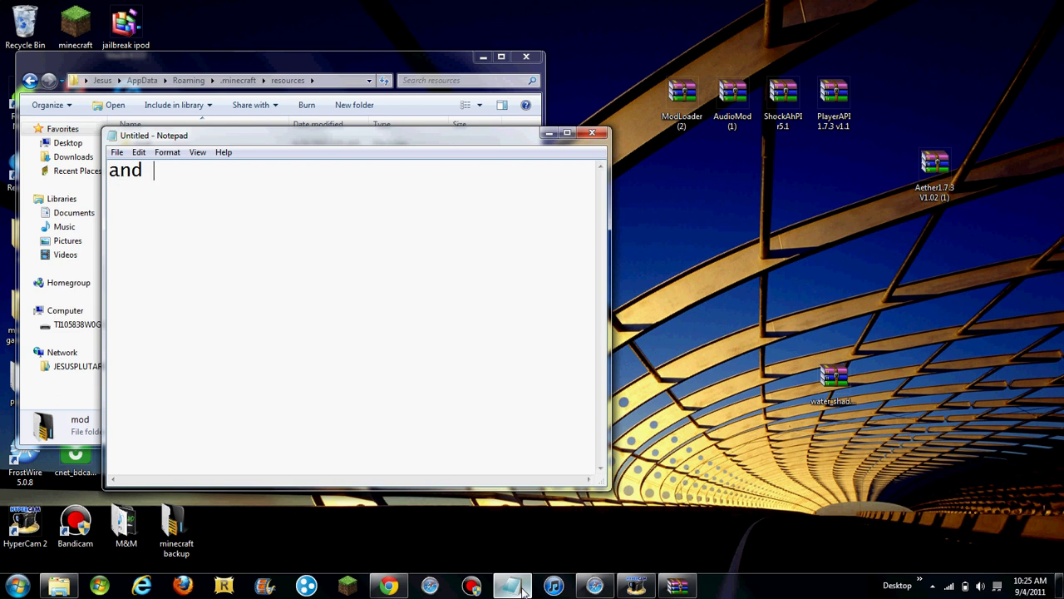
pyautogui.write('it should be working')
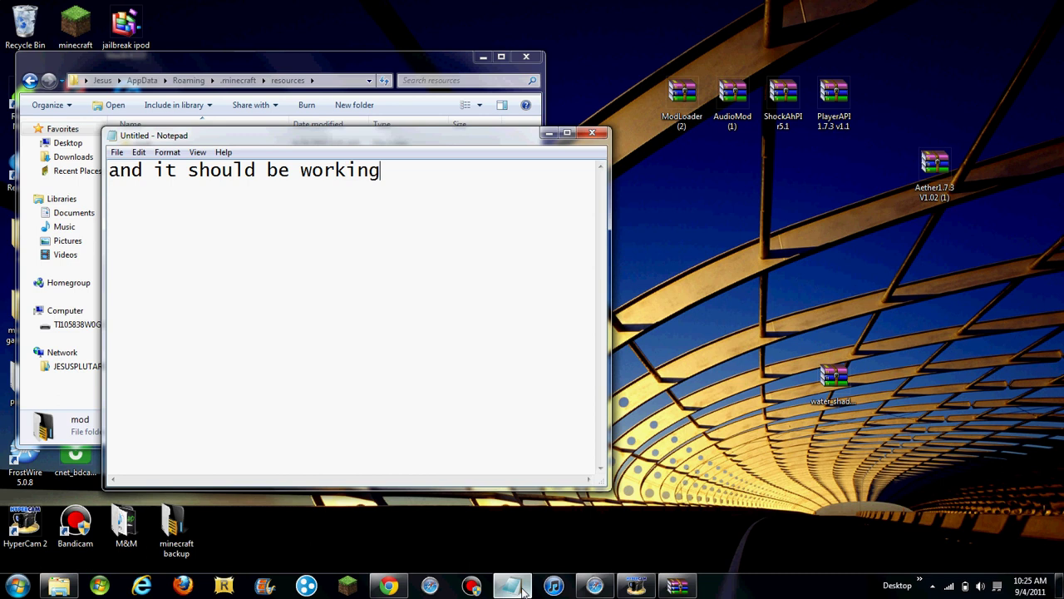
pyautogui.write(' now thnanks')
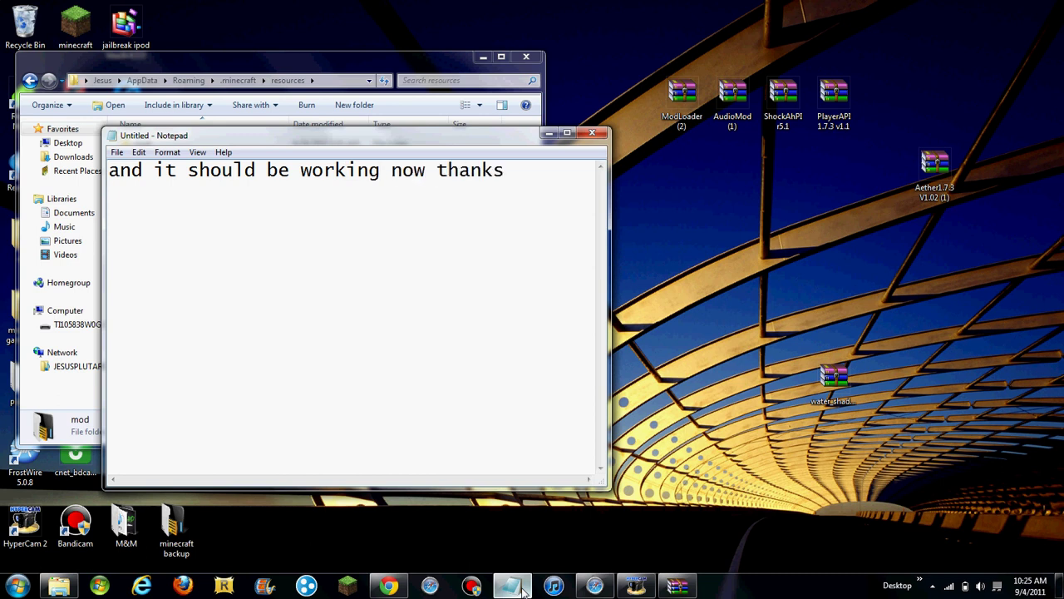
pyautogui.press('Return')
pyautogui.write('for watching!')
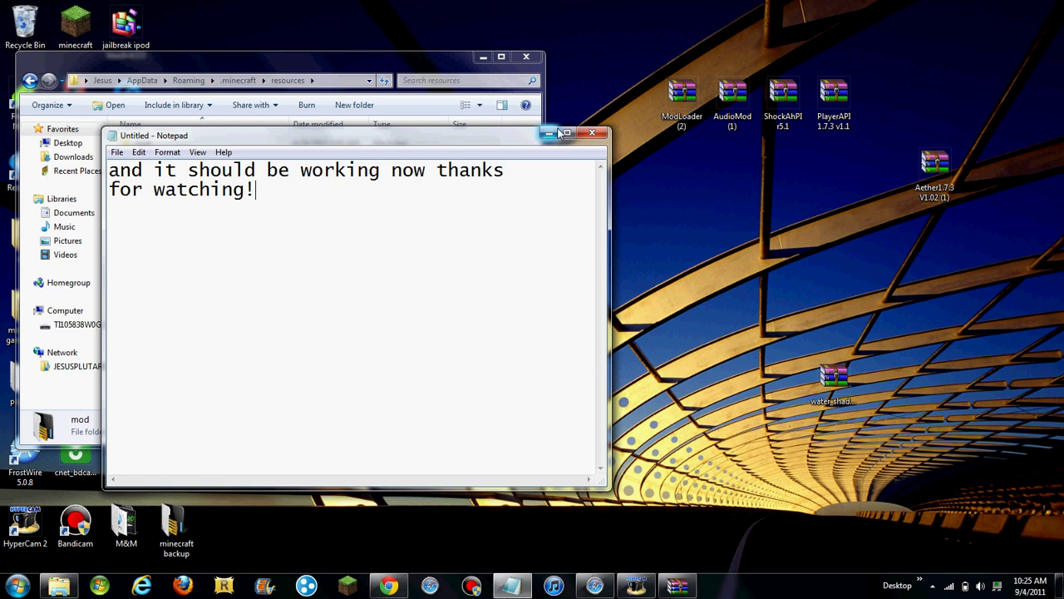
# Minimize the note and the resources folder window, and start Minecraft through its launcher
pyautogui.click(549, 133)
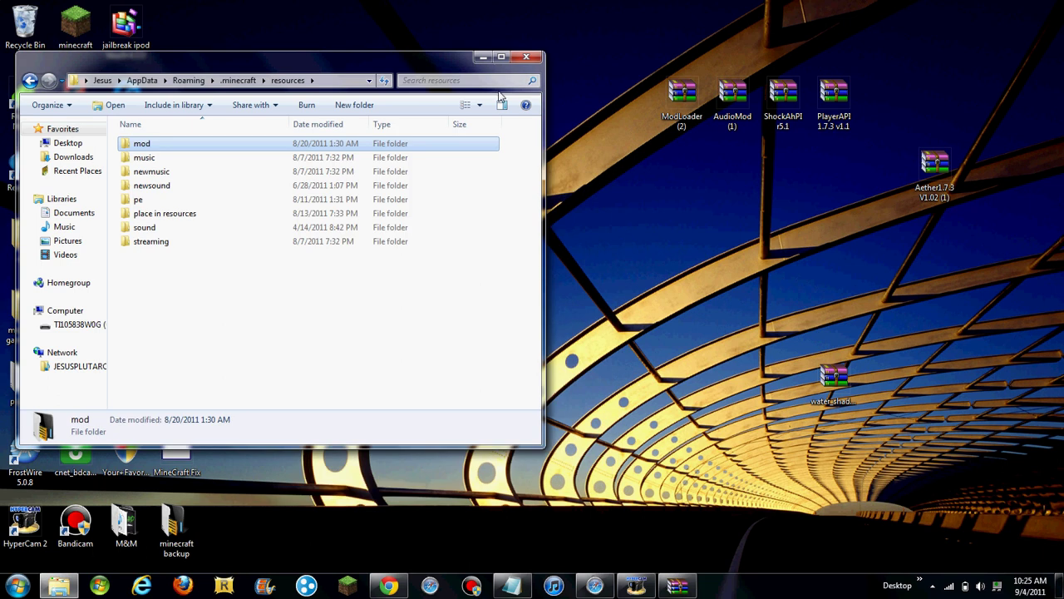
pyautogui.click(473, 331)
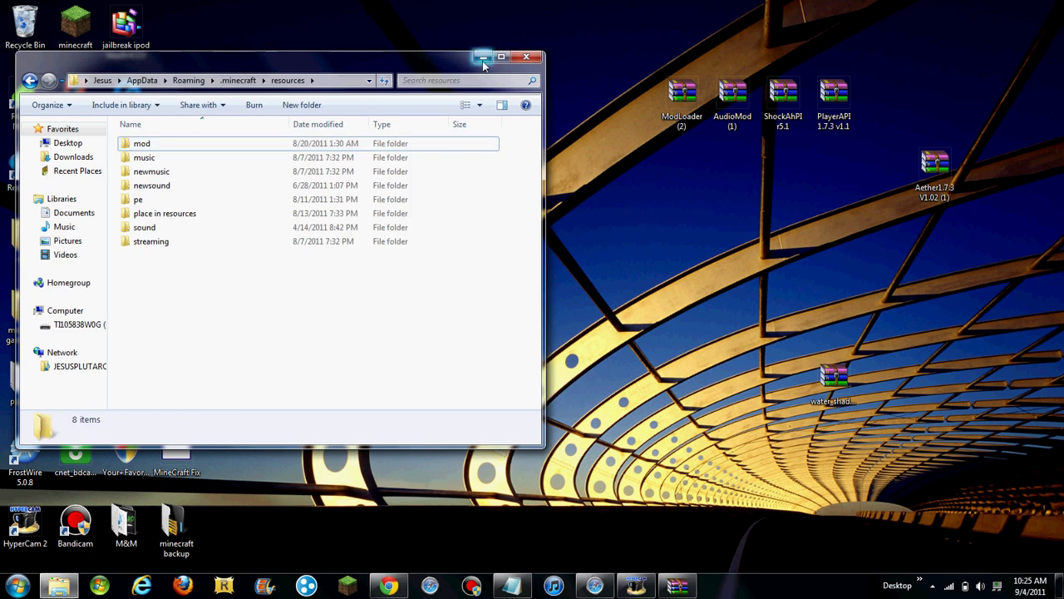
pyautogui.click(483, 57)
pyautogui.click(348, 585)
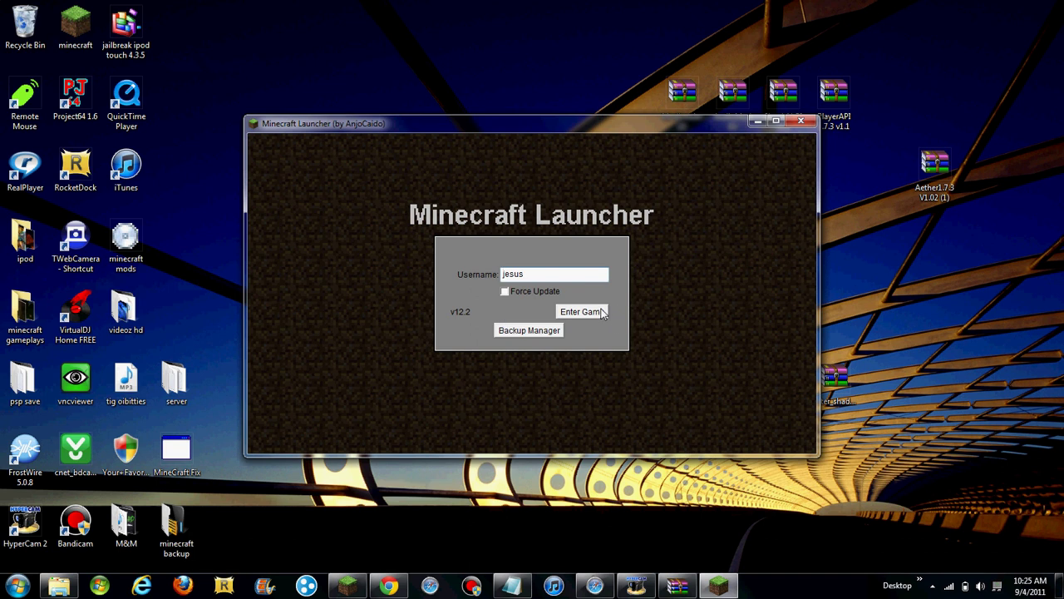
pyautogui.click(602, 313)
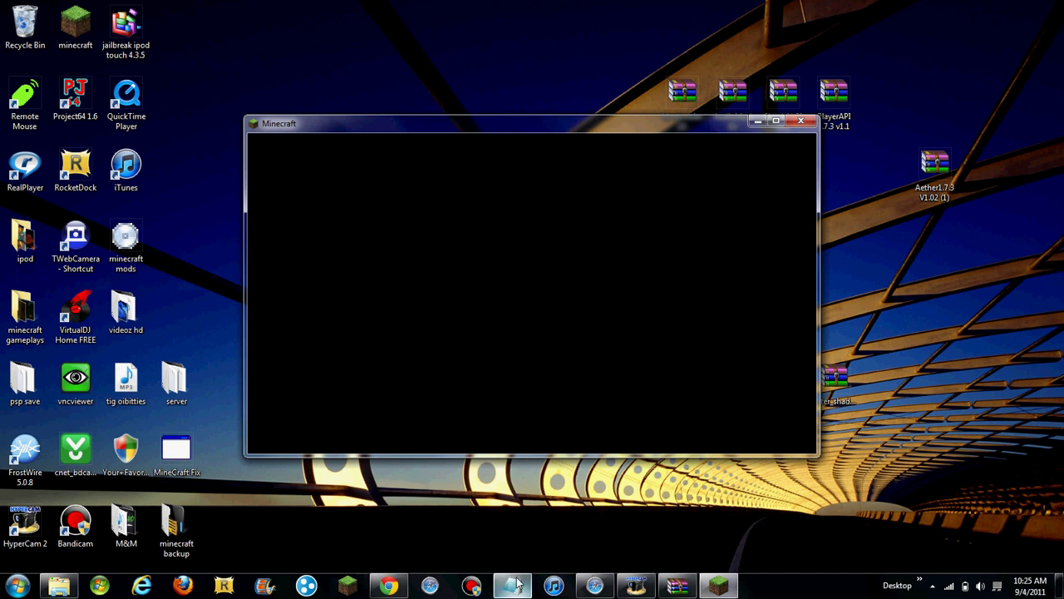
# Add "sorry it takes a cuple trys :0 o crap i forgot about meta in" to the end of the Notepad note and minimize it
pyautogui.moveTo(517, 584)
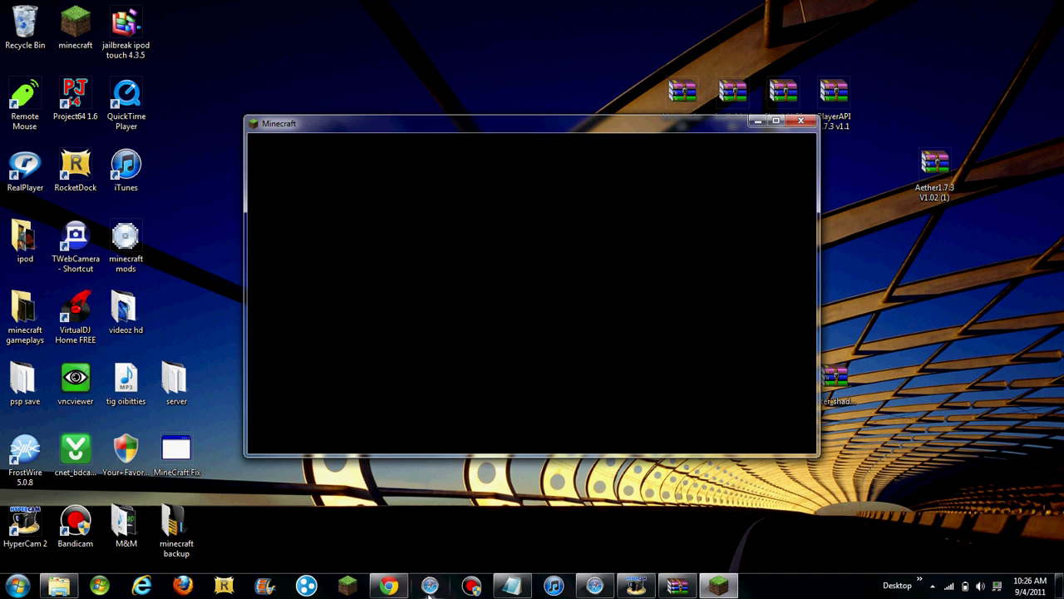
pyautogui.click(511, 585)
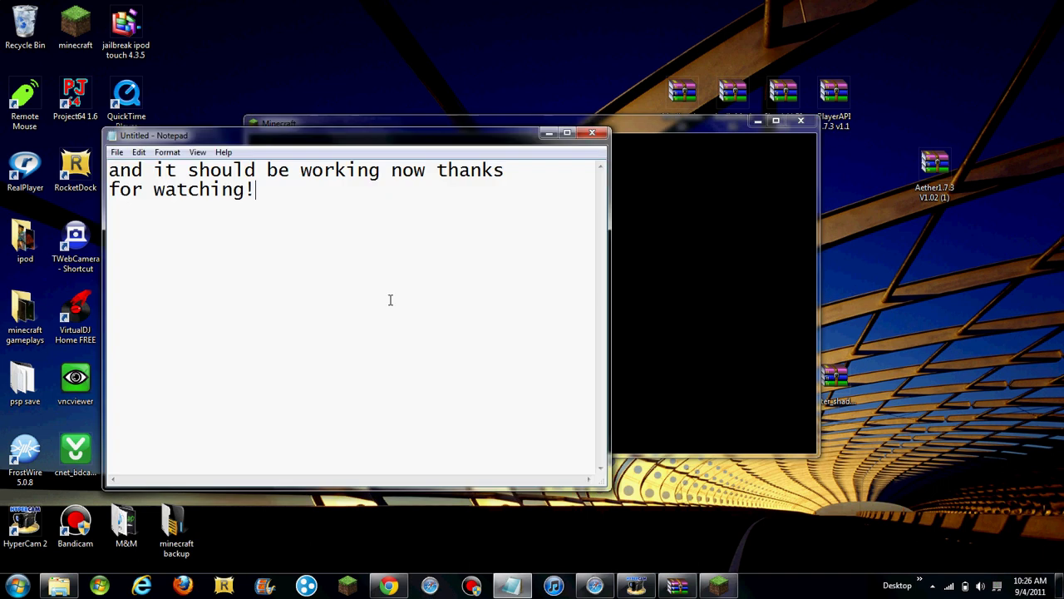
pyautogui.write('sorry it')
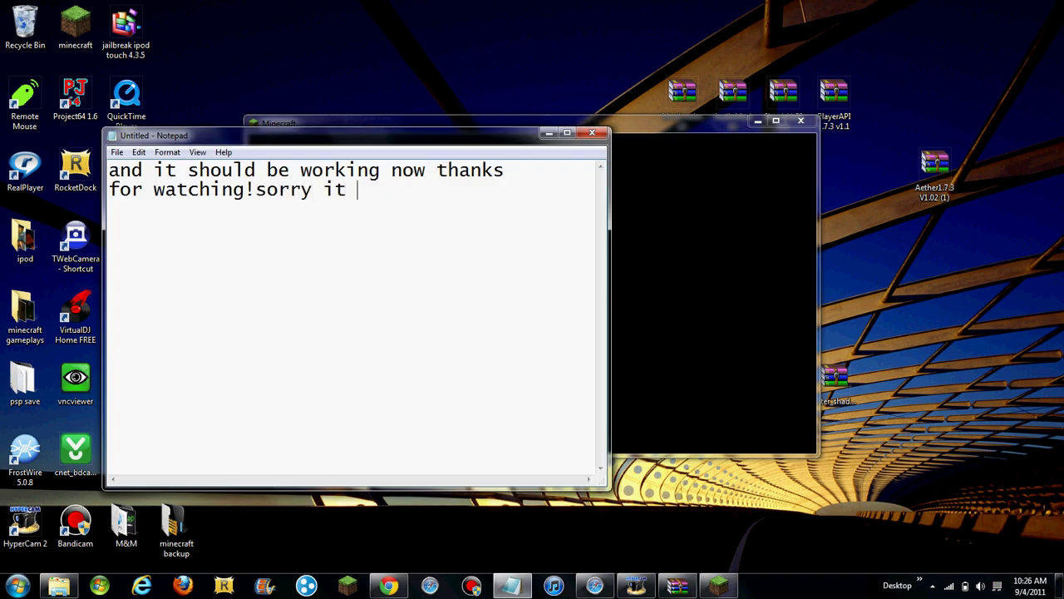
pyautogui.write(' takes a cu')
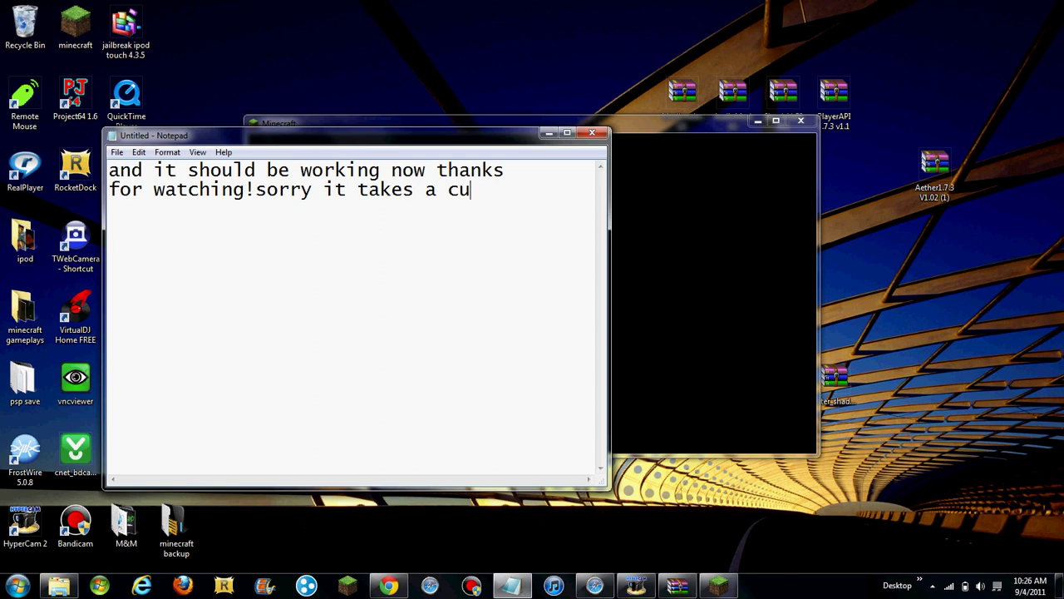
pyautogui.write('ple trys')
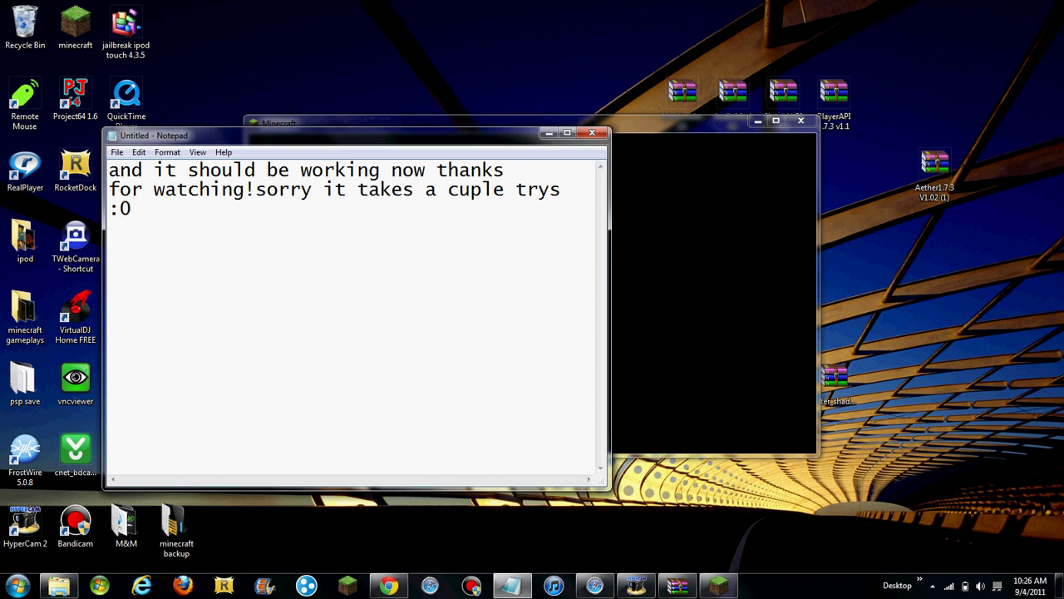
pyautogui.write('rap i forgot')
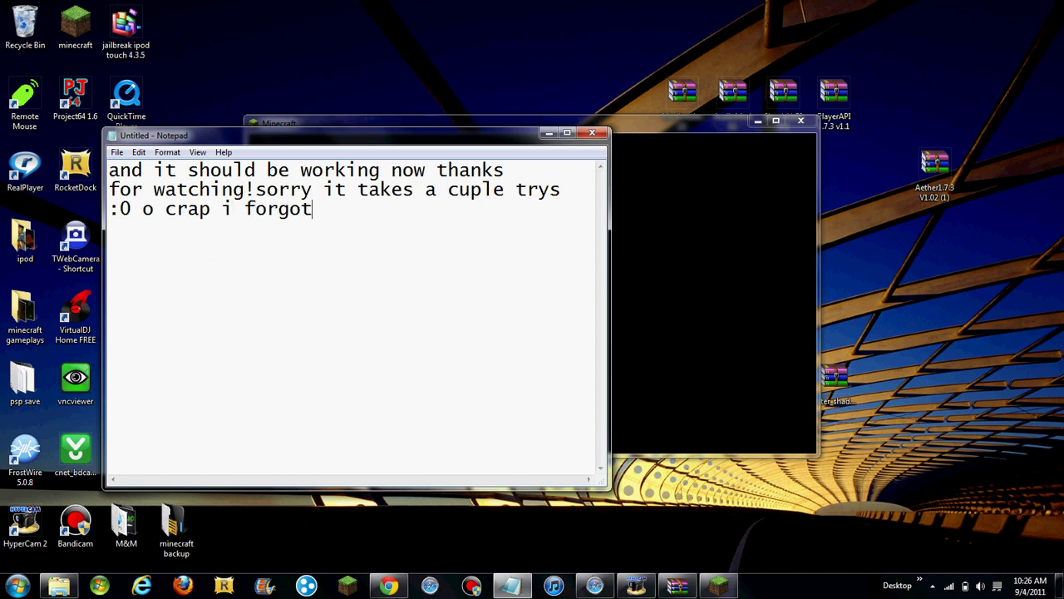
pyautogui.write(' about megt')
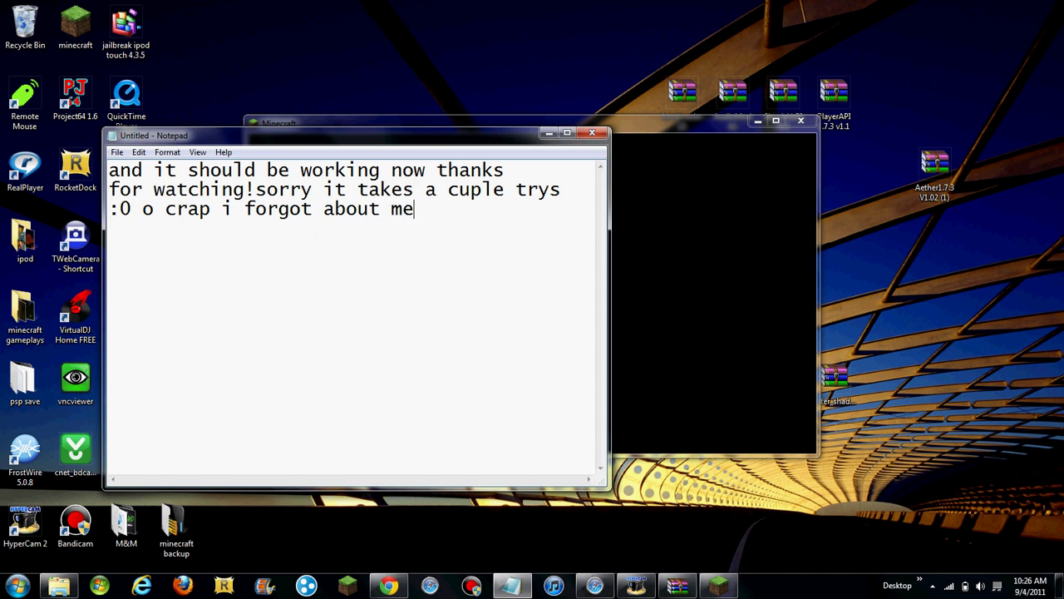
pyautogui.press('BackSpace')
pyautogui.press('BackSpace')
pyautogui.write('ta in')
pyautogui.click(549, 133)
# Close the Minecraft game and open the minecraft jar from .minecraft's bin folder in WinRAR, dismissing the licence reminder
pyautogui.click(798, 123)
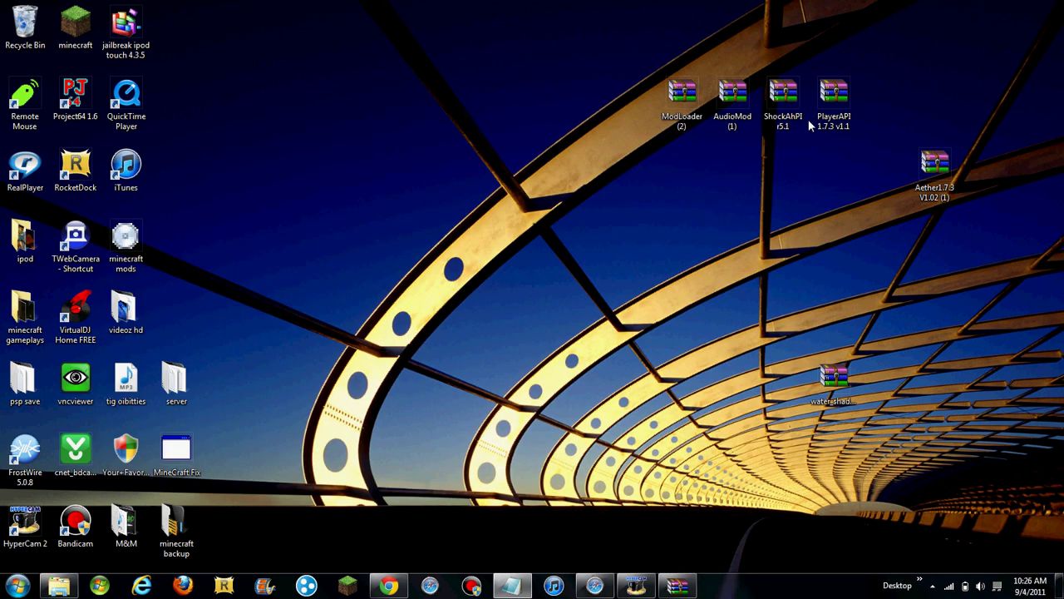
pyautogui.press('super+r')
pyautogui.press('Return')
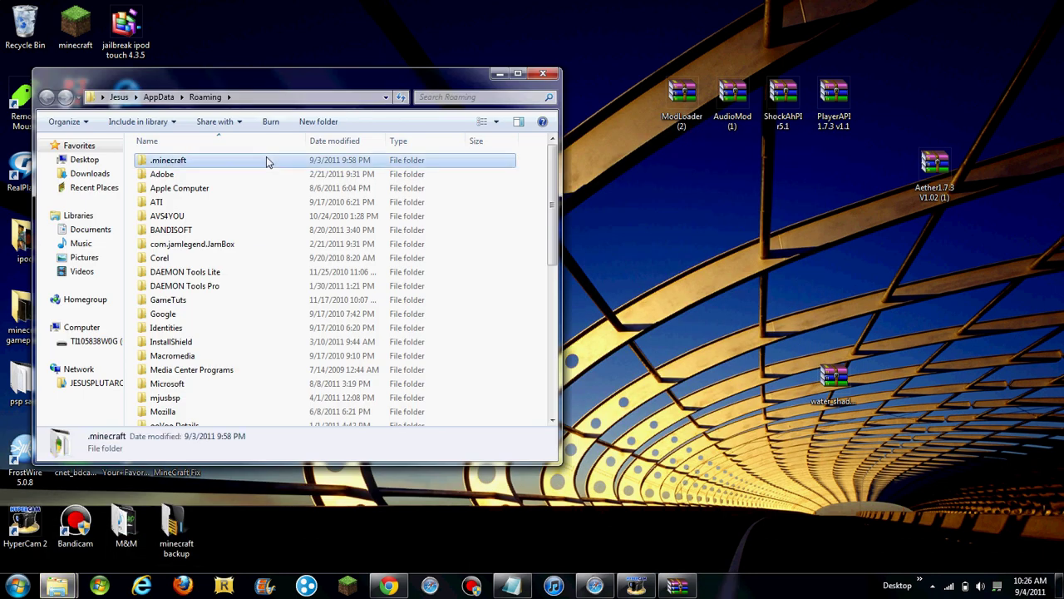
pyautogui.doubleClick(266, 159)
pyautogui.doubleClick(266, 160)
pyautogui.click(297, 216)
pyautogui.rightClick(297, 216)
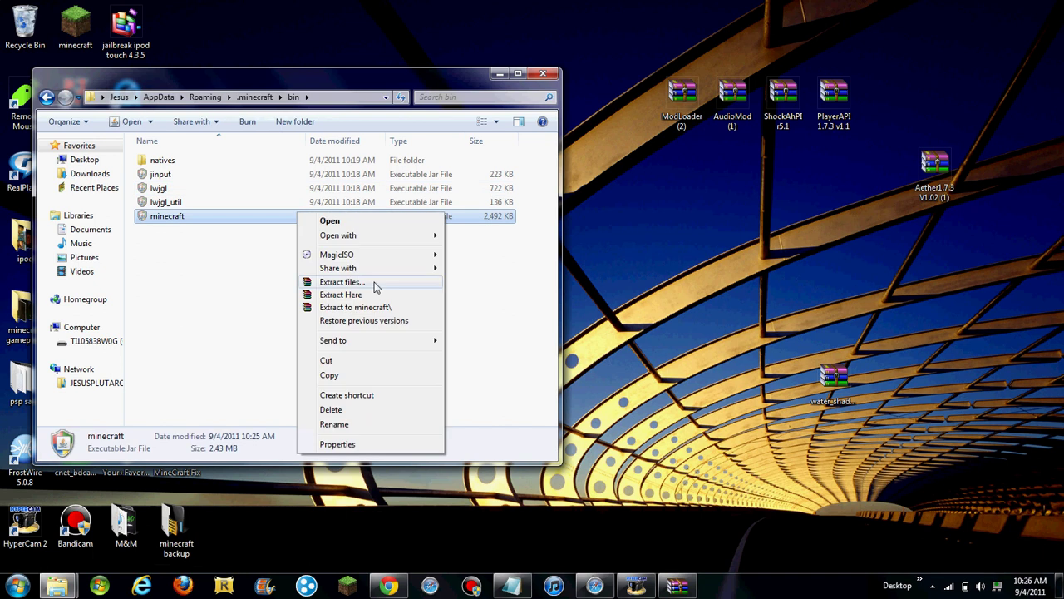
pyautogui.moveTo(424, 240)
pyautogui.click(470, 251)
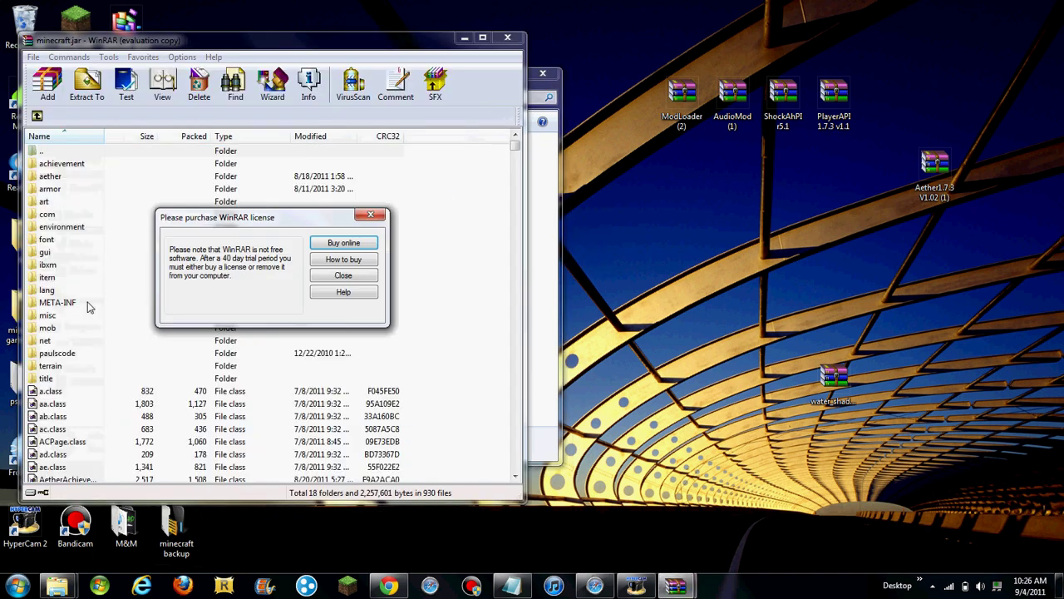
pyautogui.click(344, 276)
# Delete the META-INF folder from minecraft.jar, then close the archive and the bin folder window
pyautogui.click(73, 307)
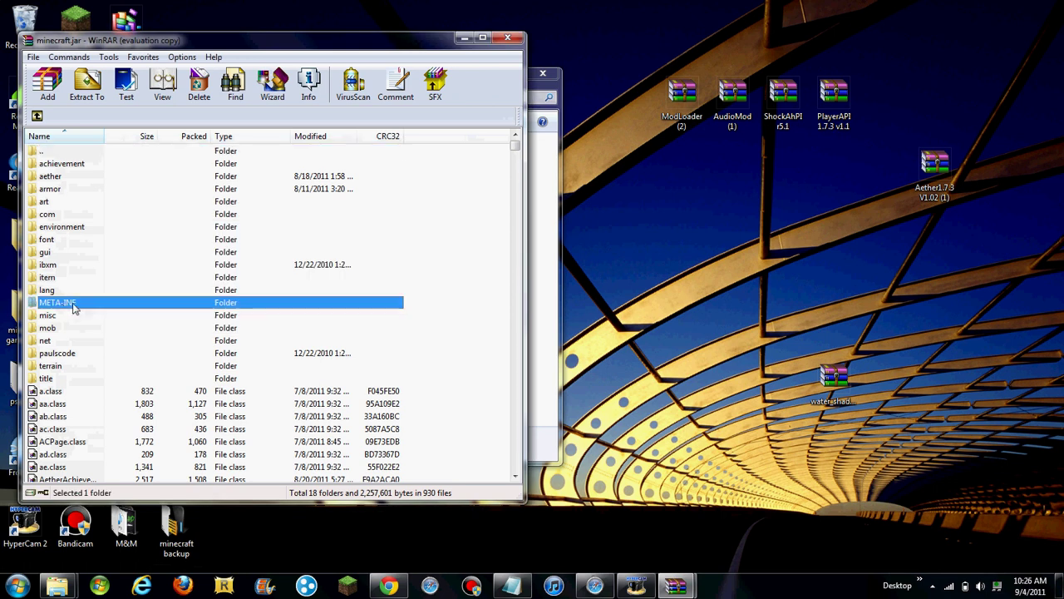
pyautogui.rightClick(63, 306)
pyautogui.click(143, 390)
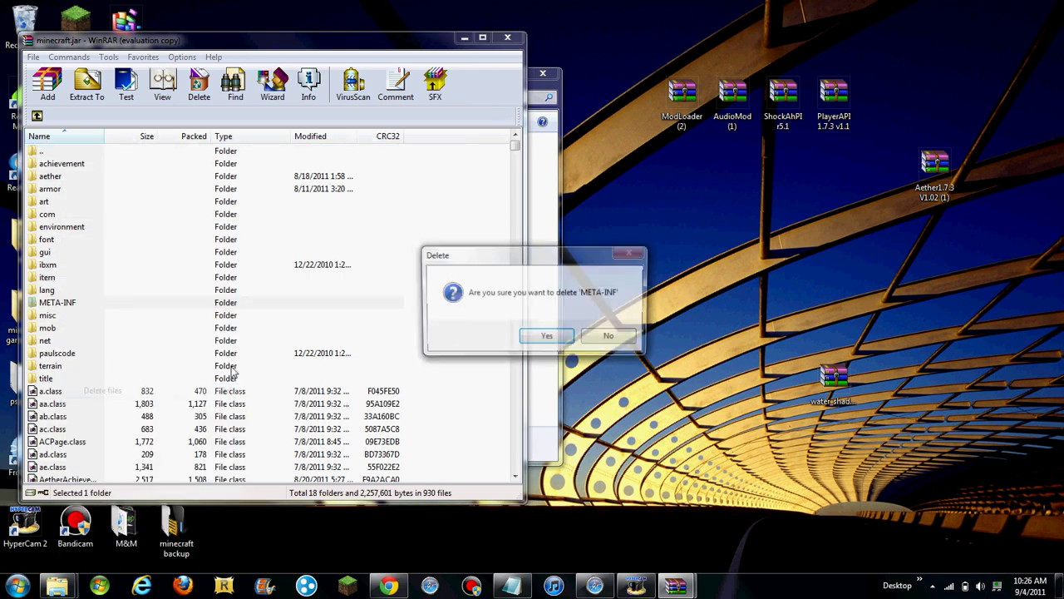
pyautogui.click(547, 341)
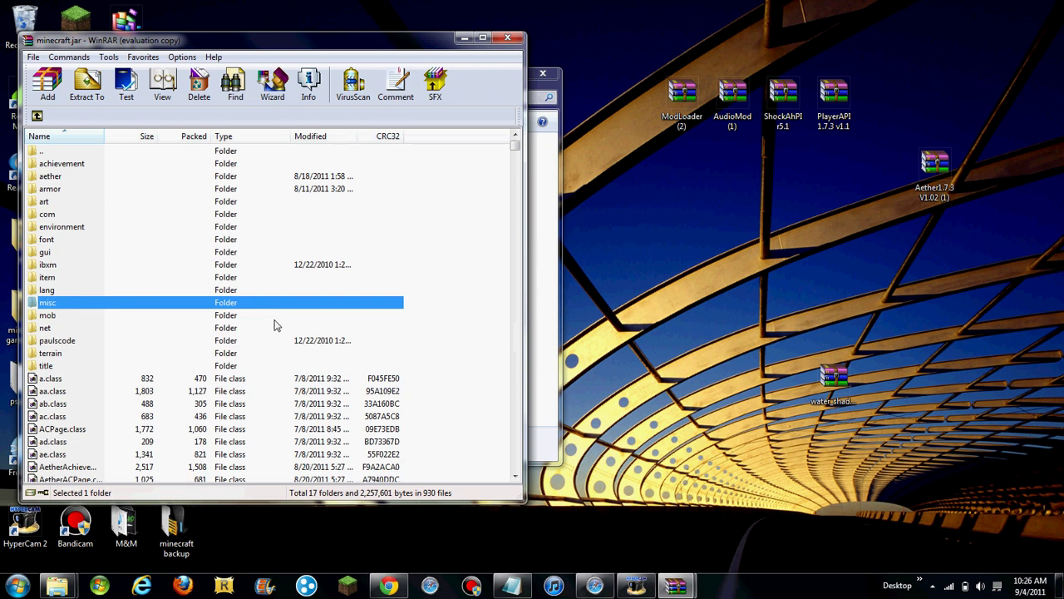
pyautogui.click(507, 37)
pyautogui.click(543, 73)
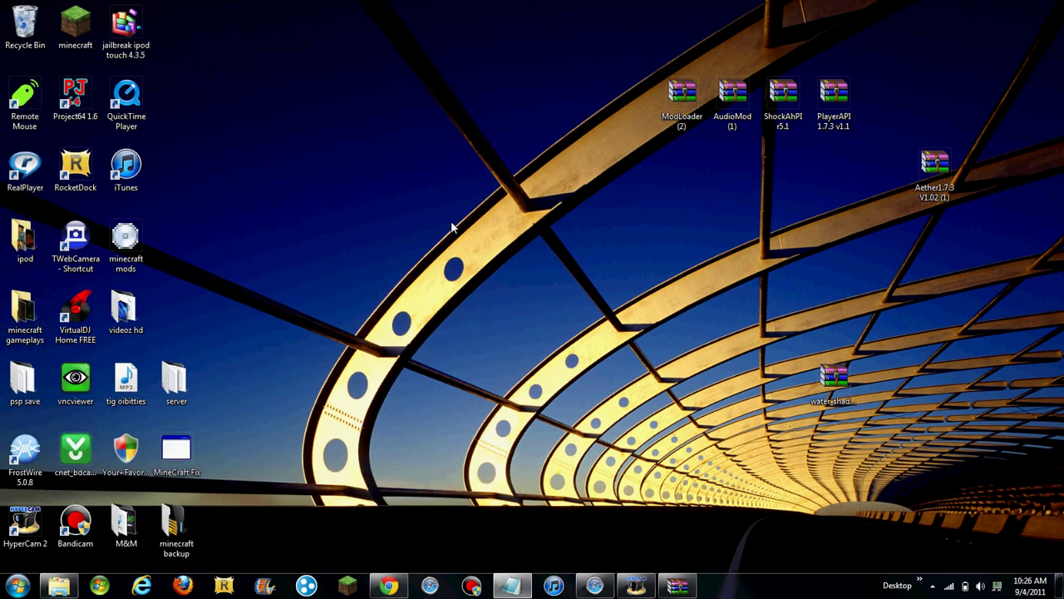
# Start the Minecraft launcher again and enter the game
pyautogui.click(347, 585)
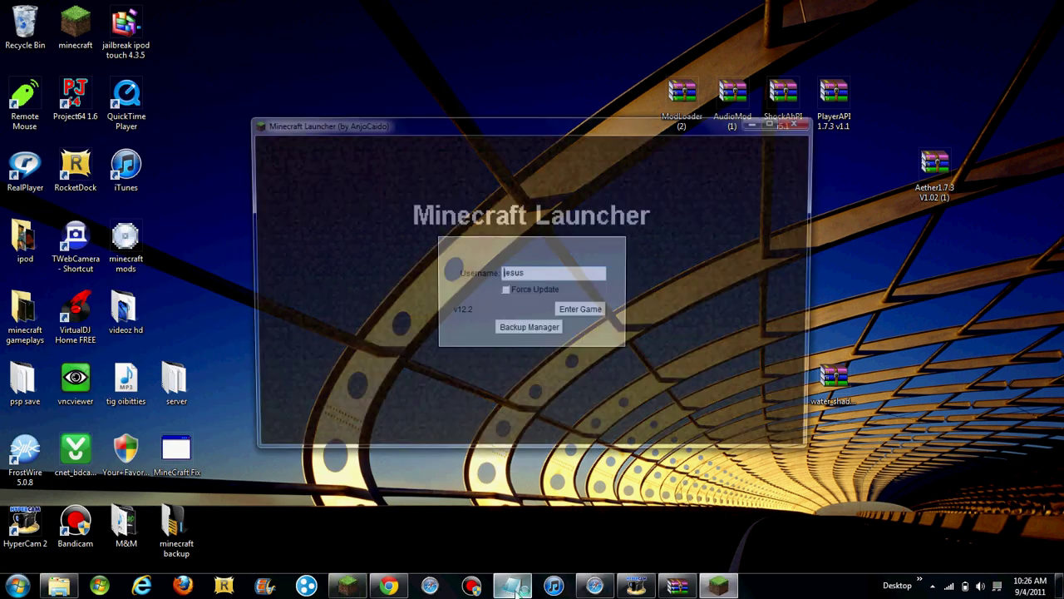
pyautogui.moveTo(515, 591)
pyautogui.click(580, 312)
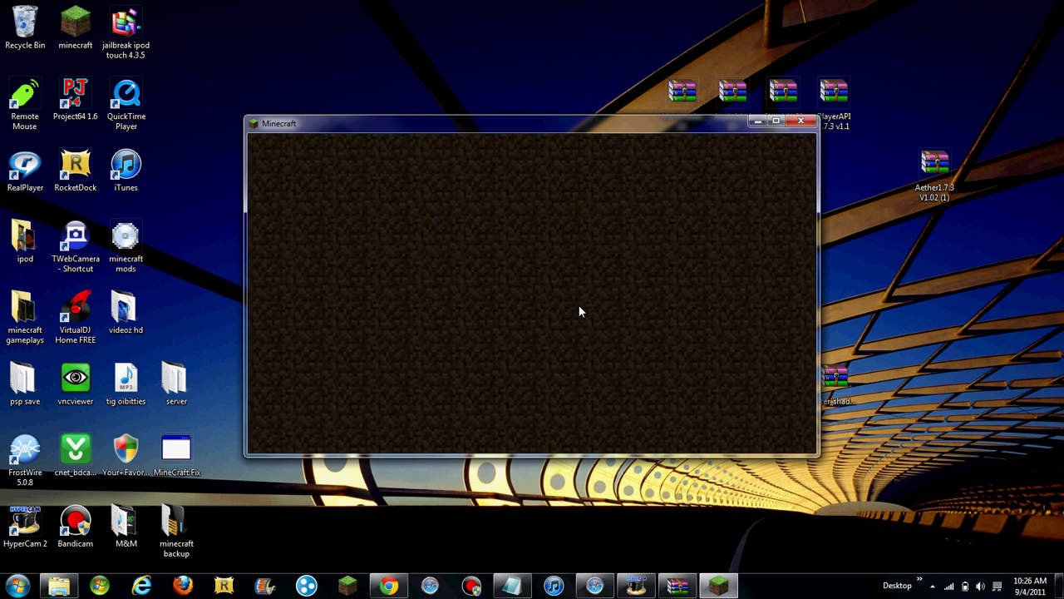
# Switch to Notepad, erase the whole note and write "sorry" in its place
pyautogui.click(511, 585)
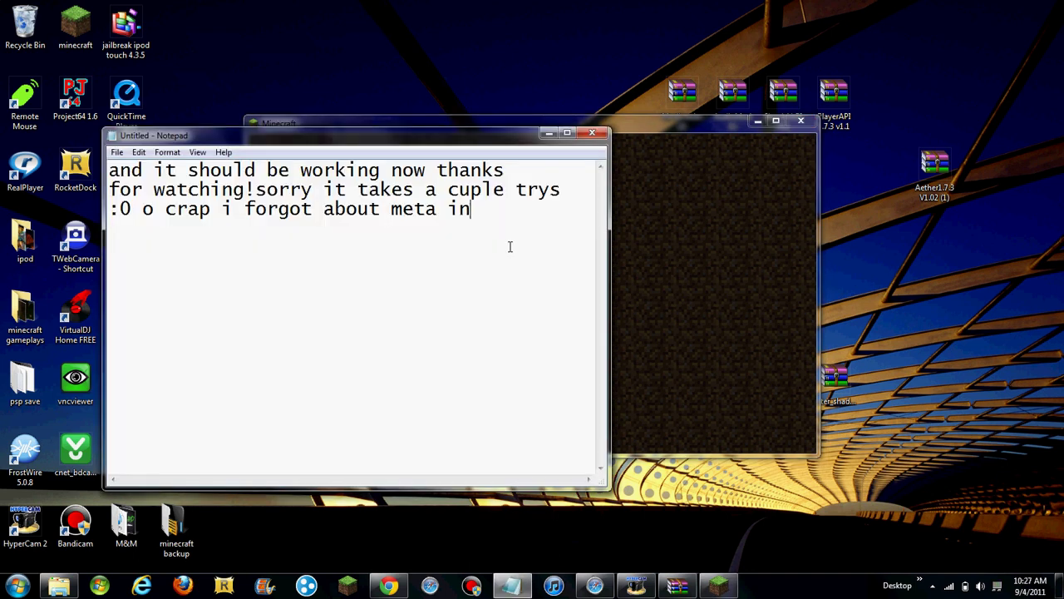
pyautogui.press('BackSpace')
pyautogui.press('BackSpace')
pyautogui.press('BackSpace')
pyautogui.press('BackSpace')
pyautogui.press('BackSpace')
pyautogui.press('BackSpace')
pyautogui.press('BackSpace')
pyautogui.press('BackSpace')
pyautogui.press('BackSpace')
pyautogui.press('BackSpace')
pyautogui.press('BackSpace')
pyautogui.press('BackSpace')
pyautogui.press('BackSpace')
pyautogui.press('BackSpace')
pyautogui.press('BackSpace')
pyautogui.press('BackSpace')
pyautogui.press('BackSpace')
pyautogui.press('BackSpace')
pyautogui.press('BackSpace')
pyautogui.press('BackSpace')
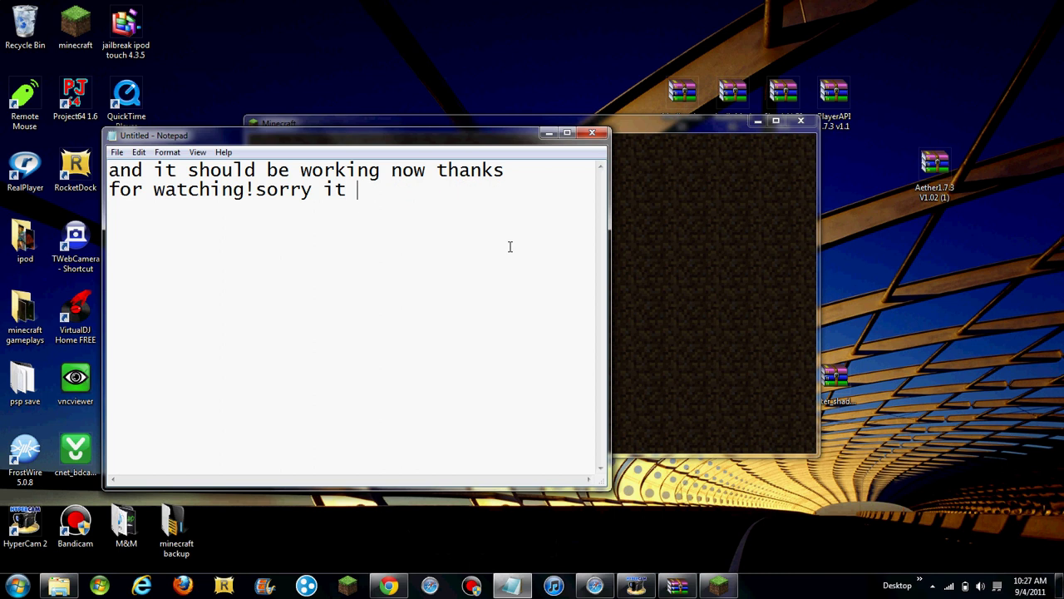
pyautogui.press('BackSpace')
pyautogui.press('BackSpace')
pyautogui.press('BackSpace')
pyautogui.press('BackSpace')
pyautogui.press('BackSpace')
pyautogui.press('BackSpace')
pyautogui.press('BackSpace')
pyautogui.press('BackSpace')
pyautogui.press('BackSpace')
pyautogui.press('BackSpace')
pyautogui.press('BackSpace')
pyautogui.press('BackSpace')
pyautogui.press('BackSpace')
pyautogui.press('BackSpace')
pyautogui.press('BackSpace')
pyautogui.press('BackSpace')
pyautogui.press('BackSpace')
pyautogui.press('BackSpace')
pyautogui.press('BackSpace')
pyautogui.press('BackSpace')
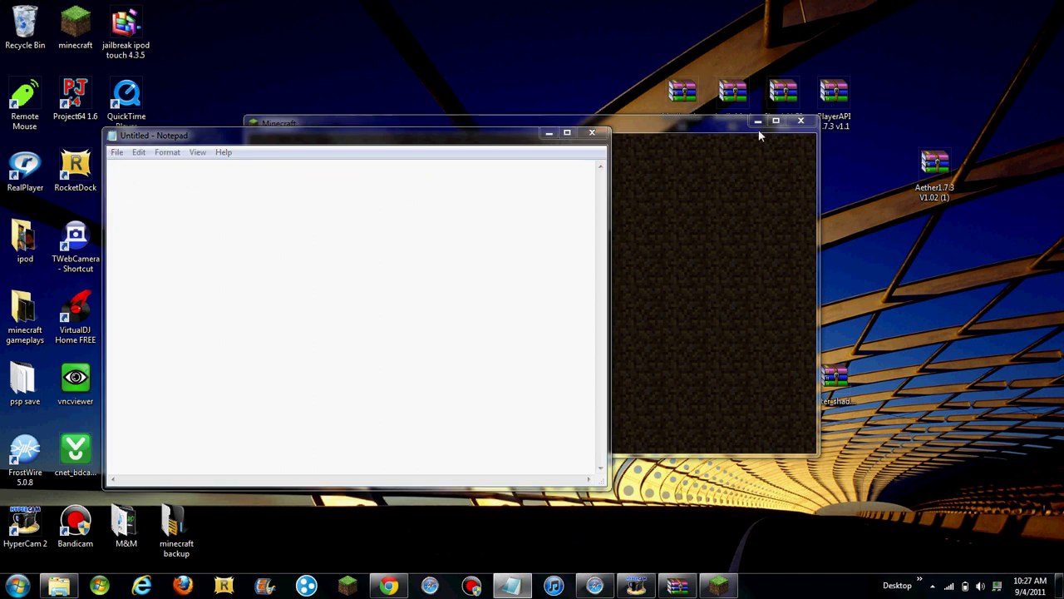
pyautogui.click(490, 204)
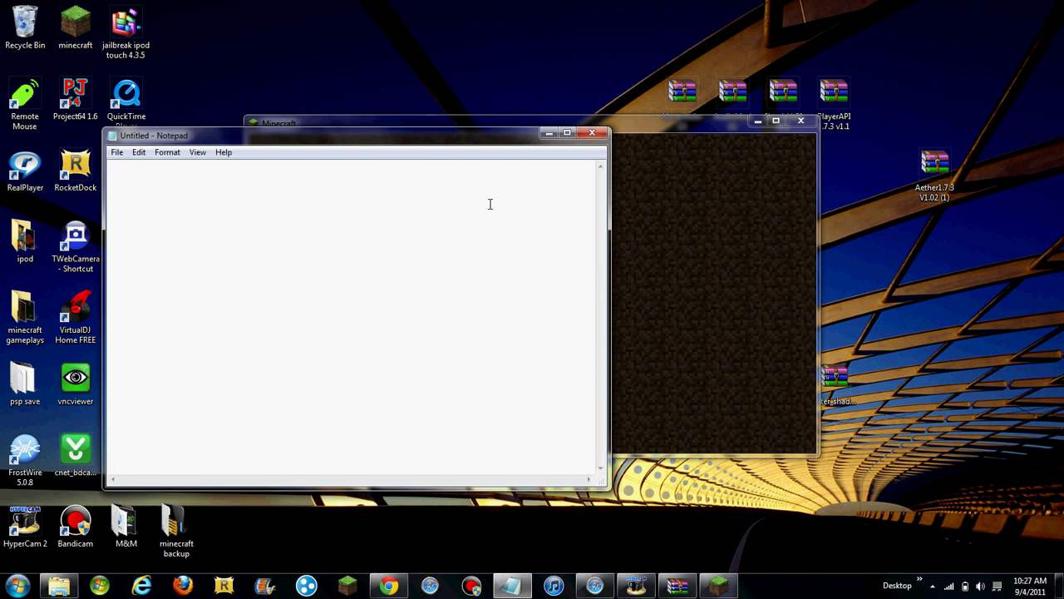
pyautogui.write('sorry')
# Move the Notepad window out of the way and shift the Minecraft window toward the middle of the desktop
pyautogui.moveTo(532, 139); pyautogui.dragTo(1030, 353)
pyautogui.click(1048, 346)
pyautogui.moveTo(499, 123); pyautogui.dragTo(593, 133)
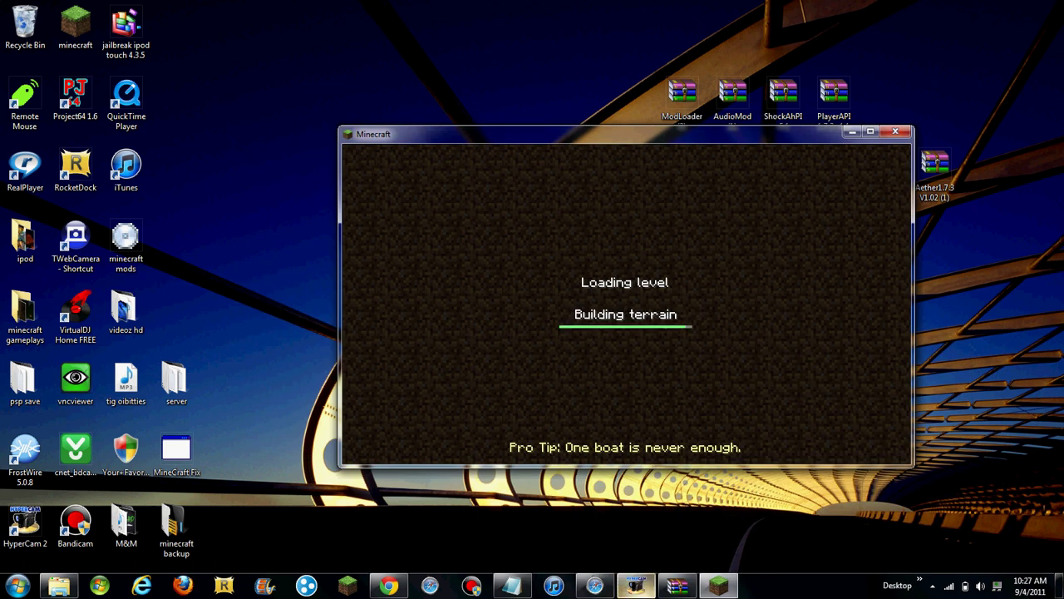
# Replace the Notepad note with "see there we go thanks for watching", then close Notepad without saving
pyautogui.click(512, 585)
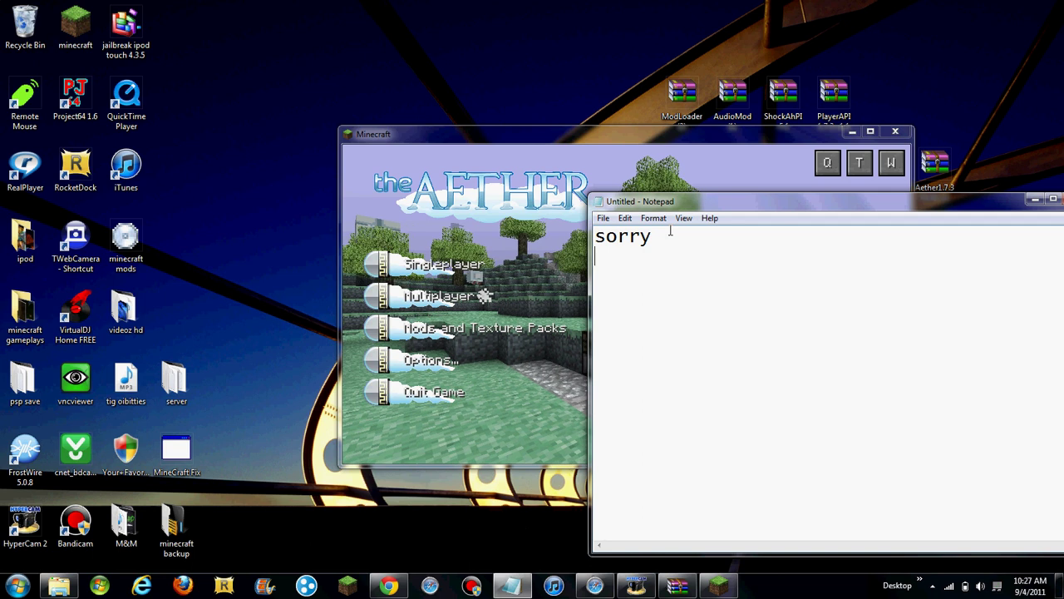
pyautogui.hotkey('ctrl', 'a')
pyautogui.press('BackSpace')
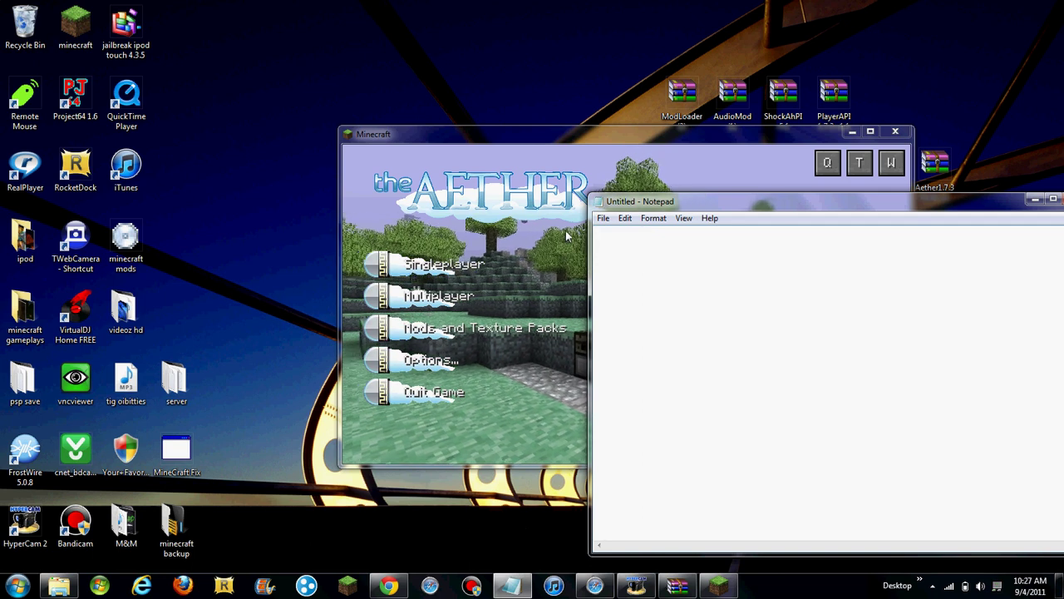
pyautogui.write('see there ')
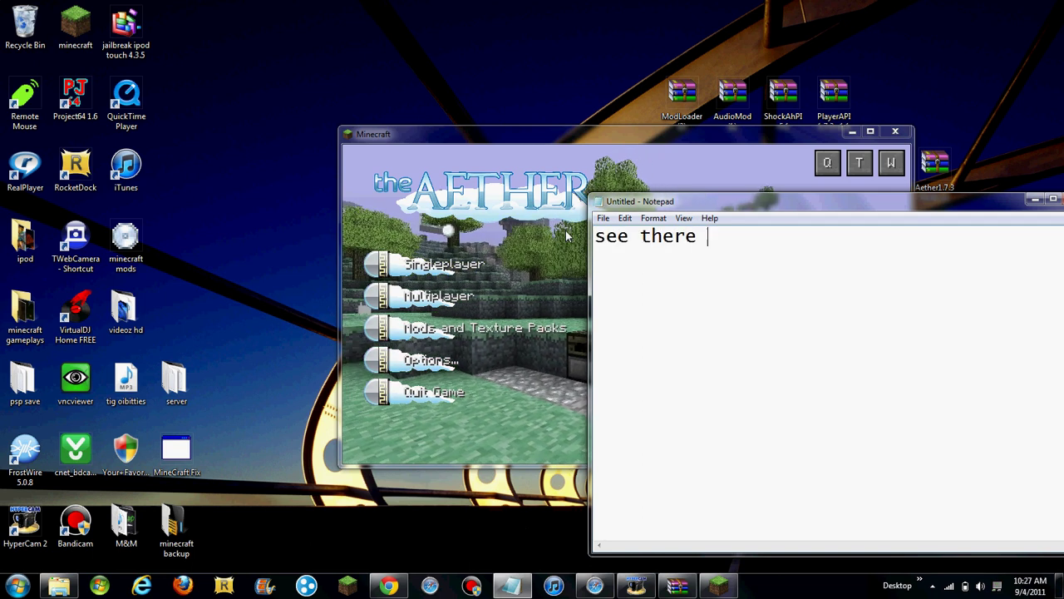
pyautogui.write('we go ')
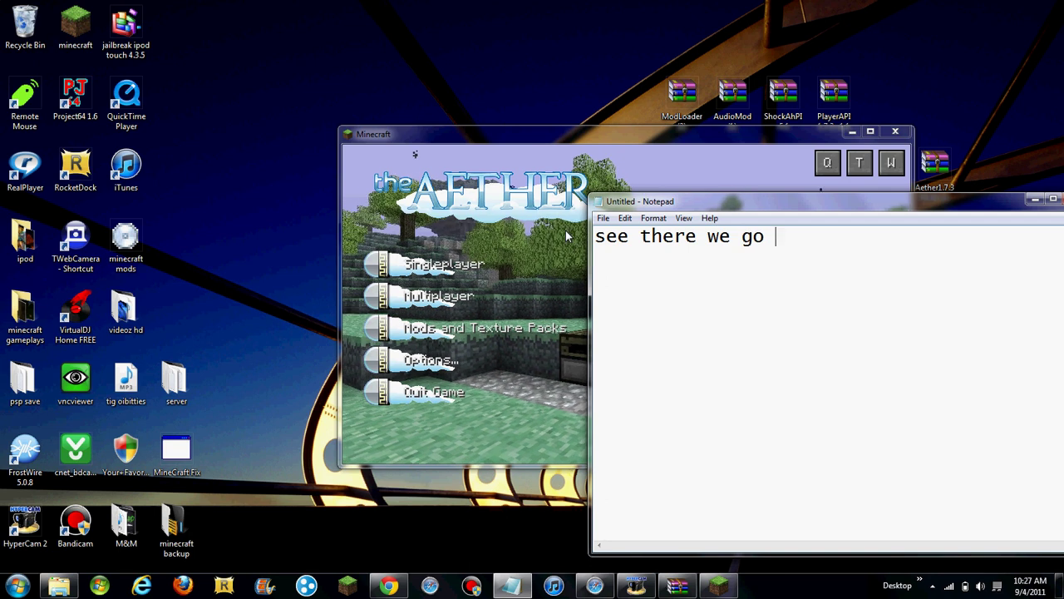
pyautogui.write('thanks for w')
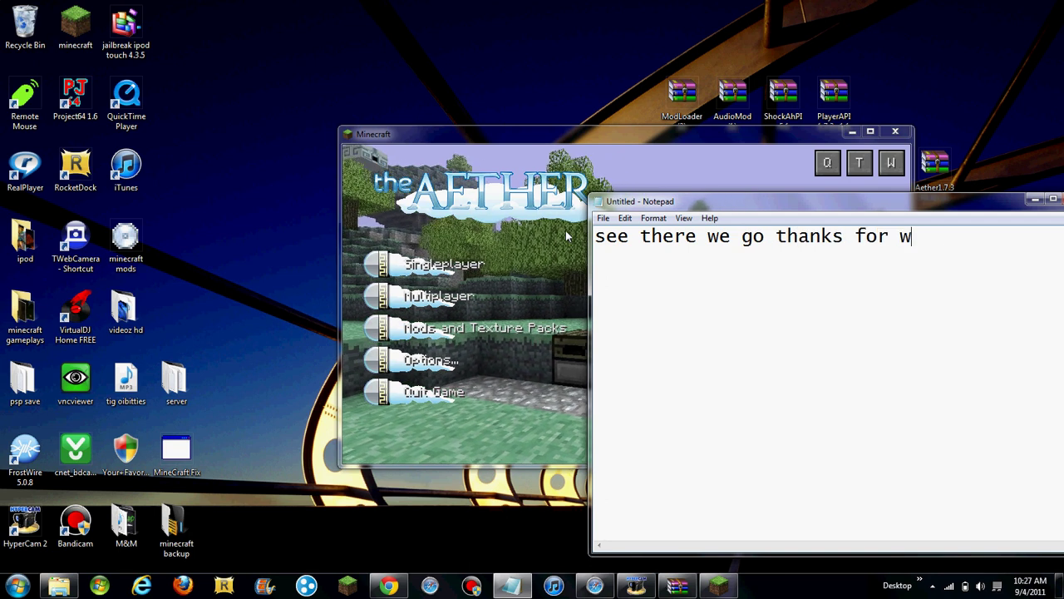
pyautogui.write('atching')
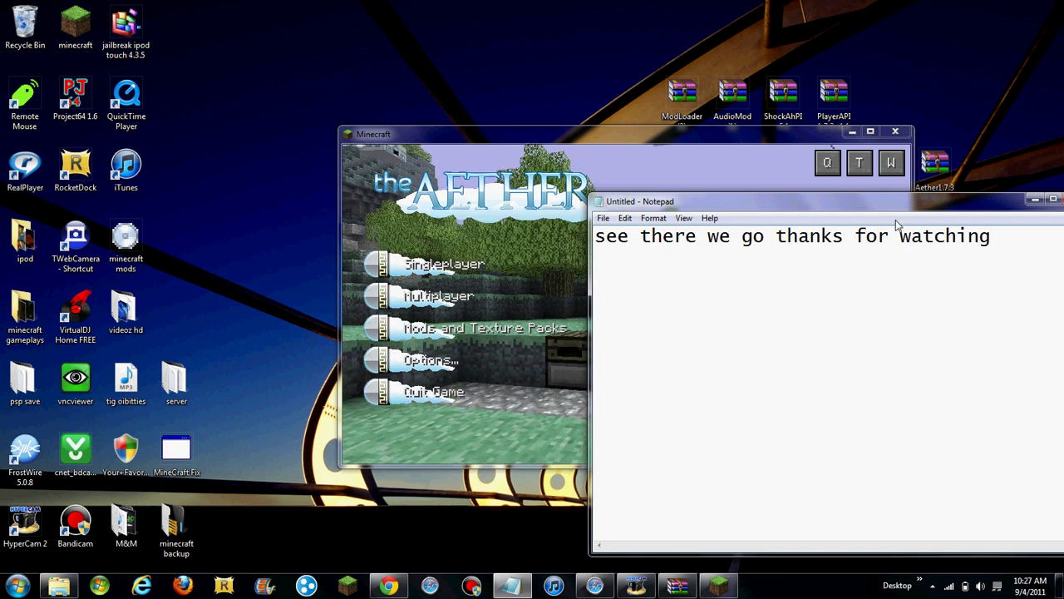
pyautogui.hotkey('alt', 'F4')
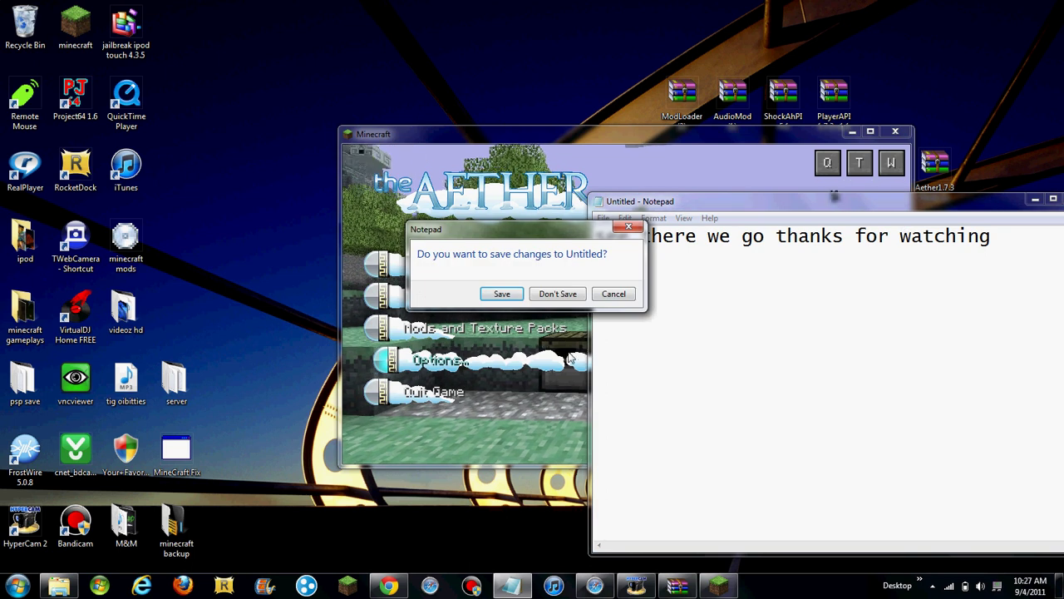
pyautogui.click(558, 294)
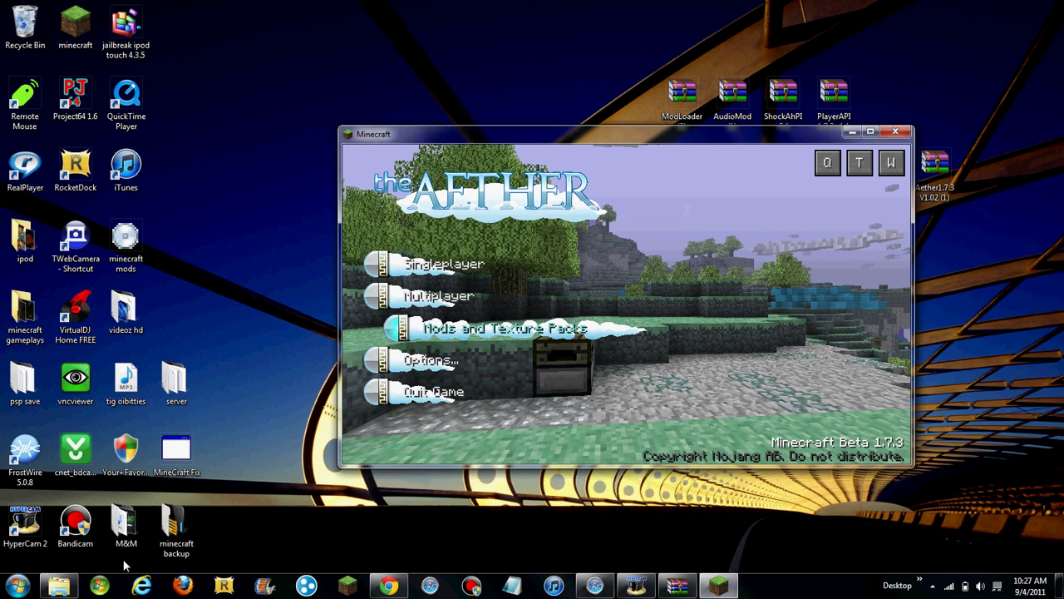